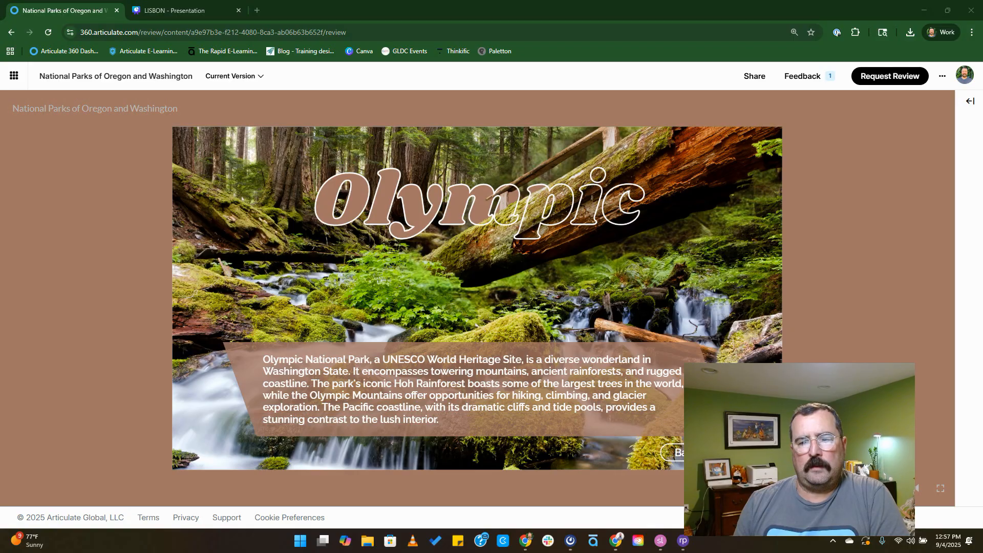
Switch to the LISBON presentation in Canva and open the Lisbon photo results among the elements.
{"action": "left_click", "coordinate": [744, 453]}
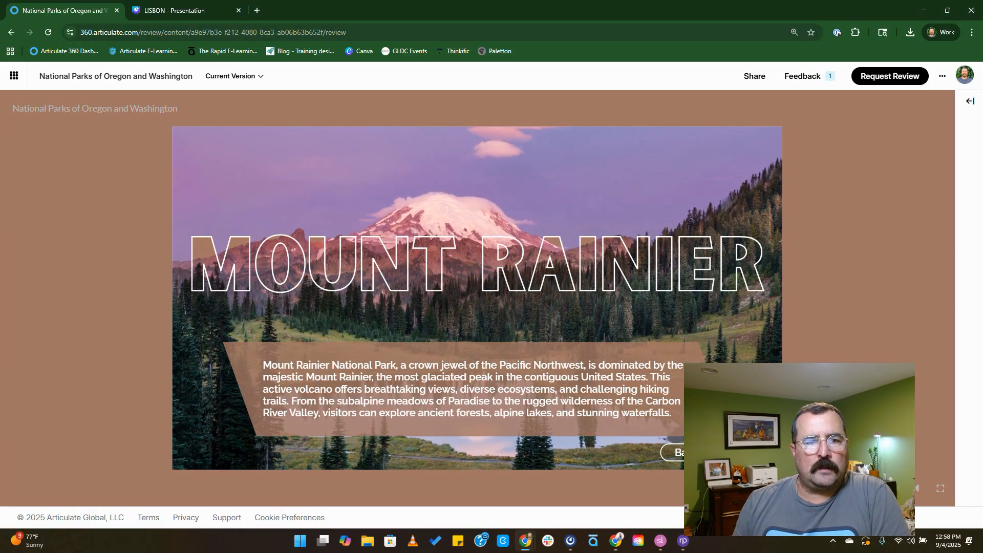
{"action": "left_click", "coordinate": [176, 12]}
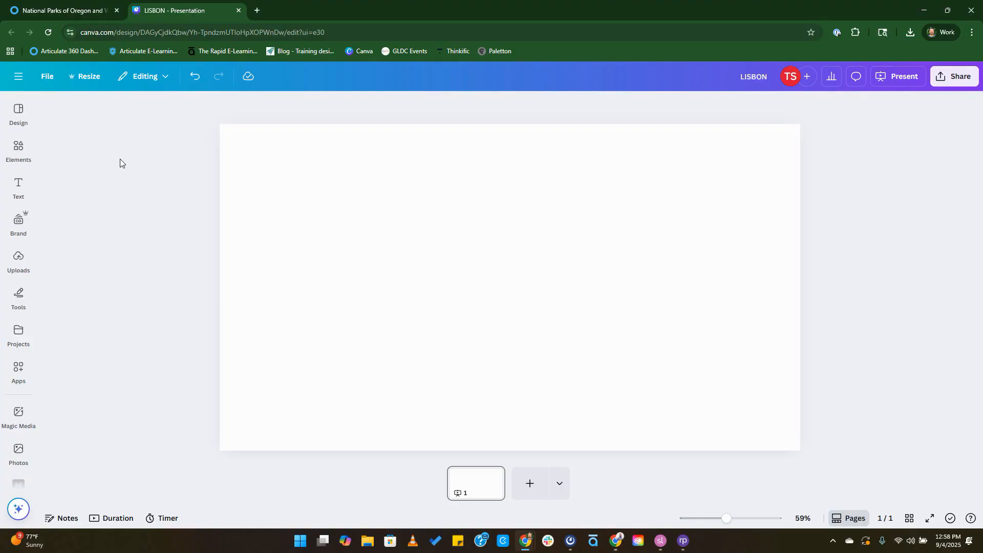
{"action": "left_click", "coordinate": [18, 150]}
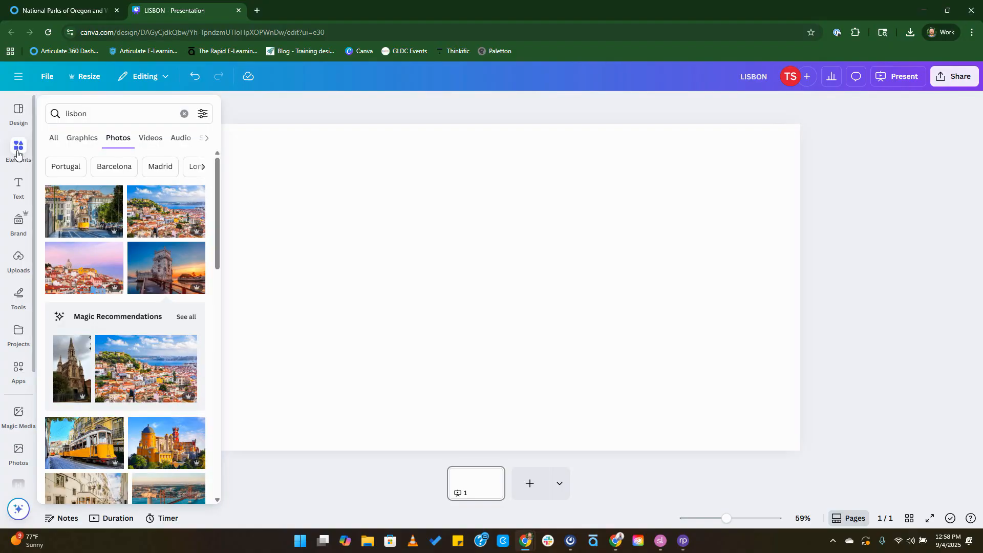
{"action": "left_click", "coordinate": [18, 151]}
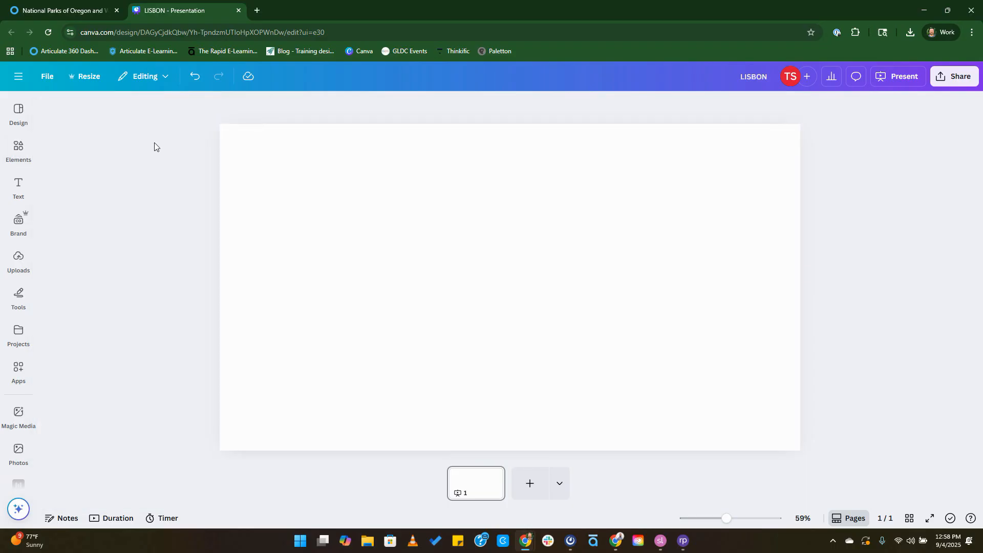
{"action": "left_click", "coordinate": [21, 149]}
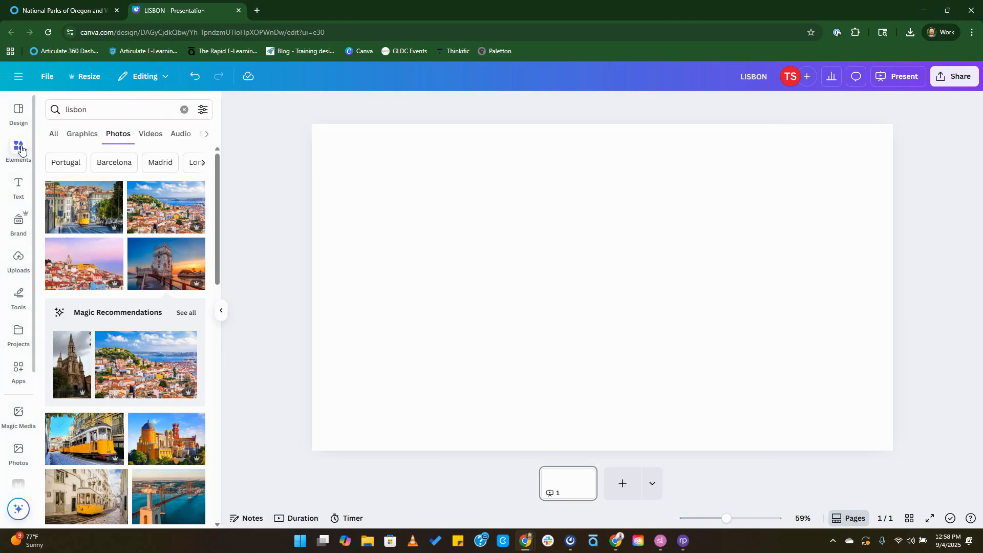
Insert the photo of the stone tower at sunset and enlarge it to cover the whole first page.
{"action": "left_click", "coordinate": [166, 255]}
{"action": "left_click_drag", "start_coordinate": [604, 286], "coordinate": [509, 254]}
{"action": "left_click", "coordinate": [221, 311]}
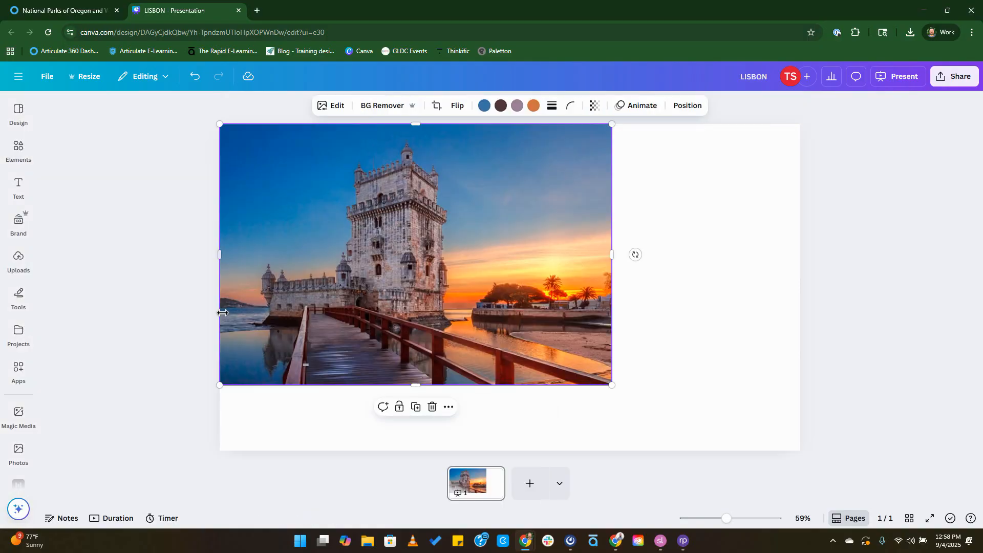
{"action": "left_click_drag", "start_coordinate": [618, 390], "coordinate": [835, 459]}
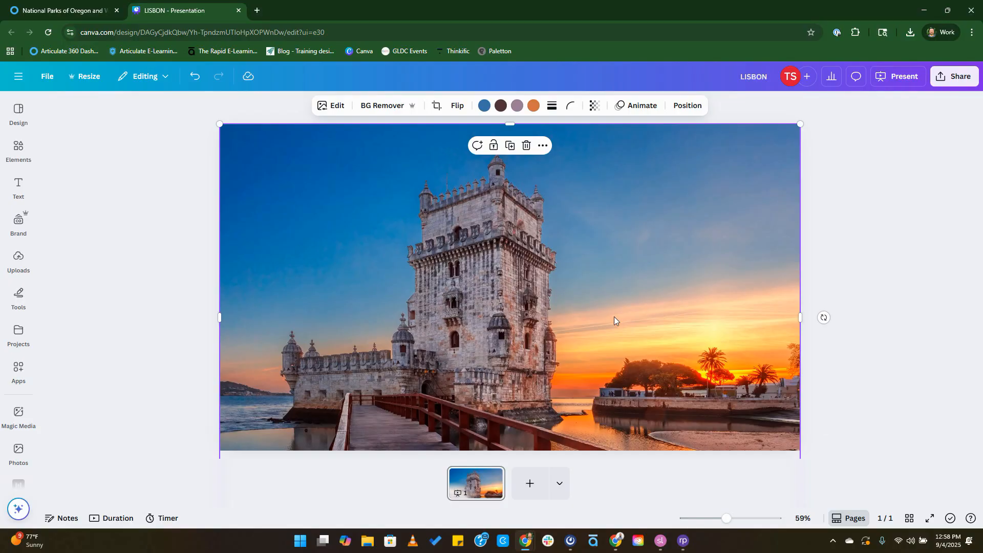
{"action": "left_click", "coordinate": [852, 224]}
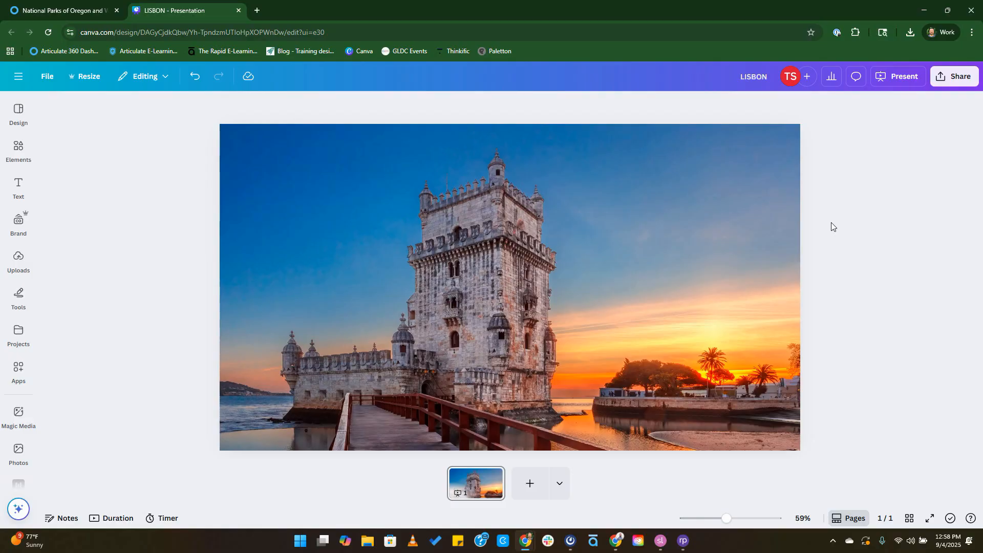
Add three blank pages after the photo page.
{"action": "left_click", "coordinate": [526, 487]}
{"action": "left_click", "coordinate": [564, 487]}
{"action": "left_click", "coordinate": [593, 488]}
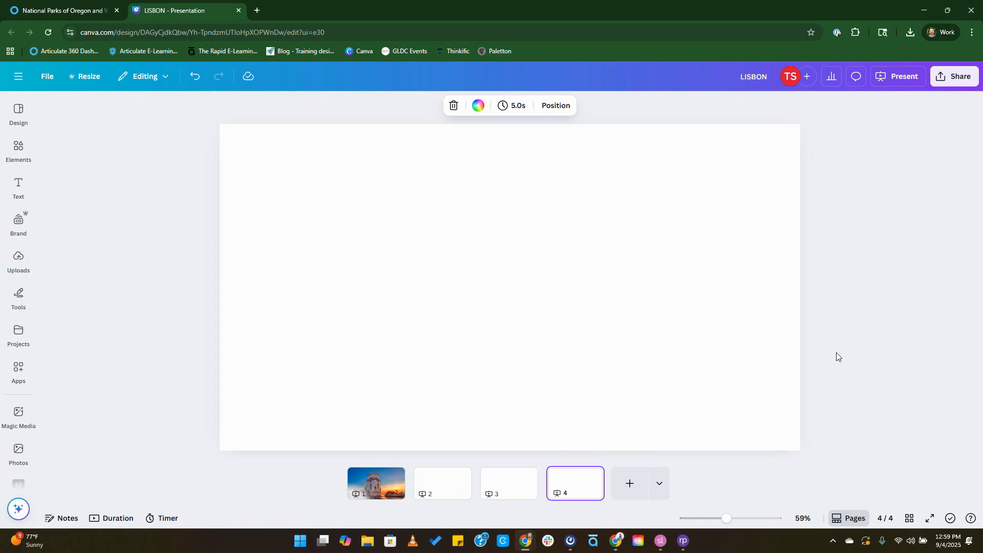
Add a heading reading "LISBON" over the photo on page 1.
{"action": "left_click", "coordinate": [372, 483]}
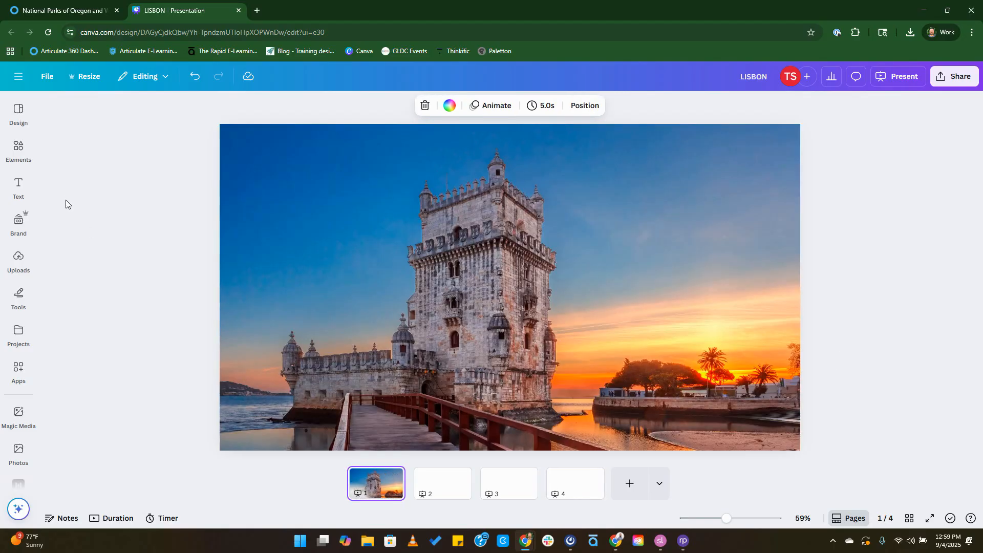
{"action": "left_click", "coordinate": [19, 187]}
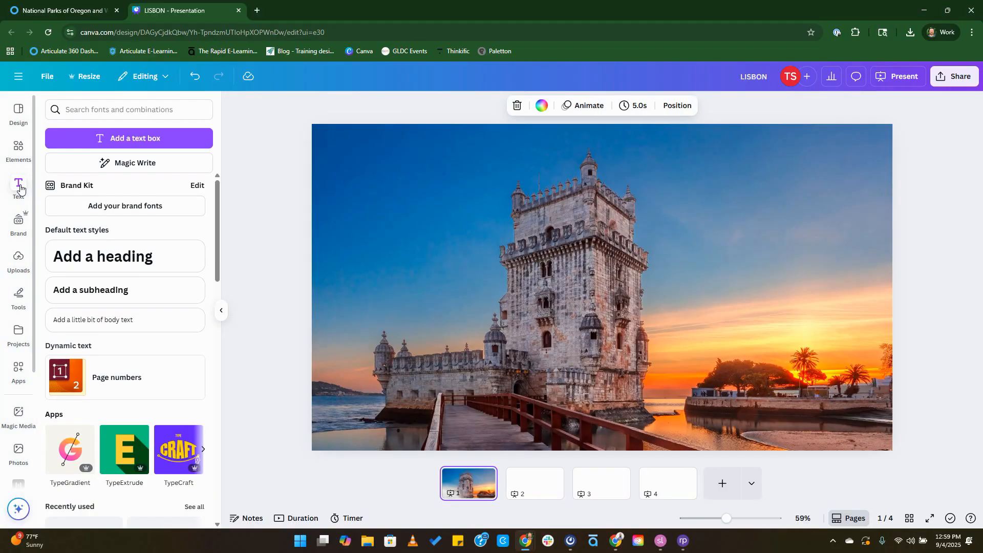
{"action": "left_click", "coordinate": [122, 256]}
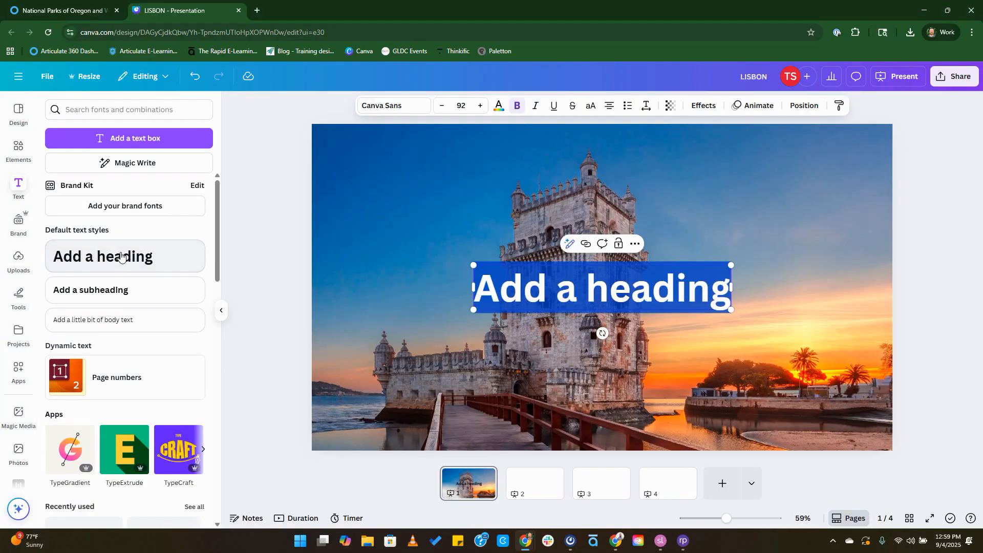
{"action": "type", "text": "LISBON"}
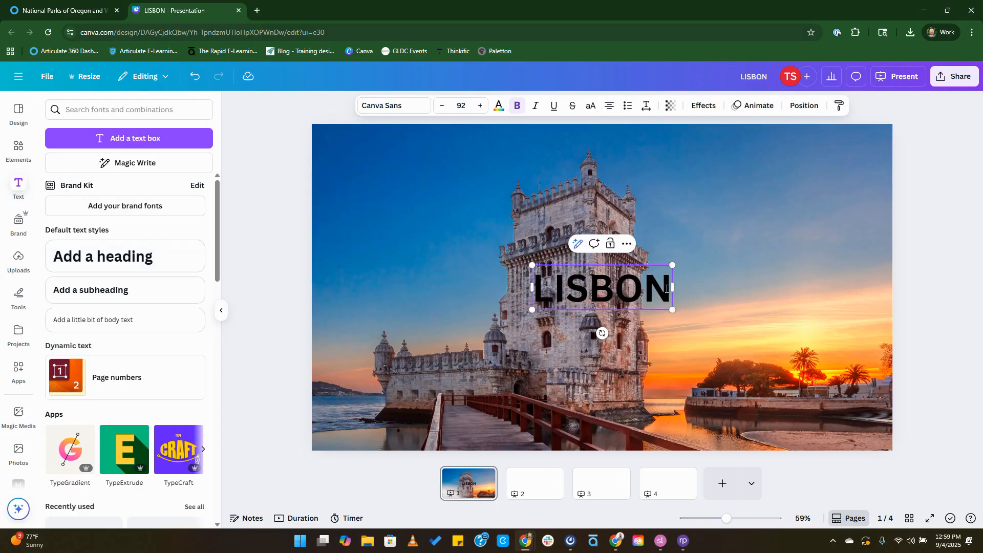
Set the LISBON heading's font to Barabara and enlarge the text to about size 161.
{"action": "left_click_drag", "start_coordinate": [671, 288], "coordinate": [538, 295]}
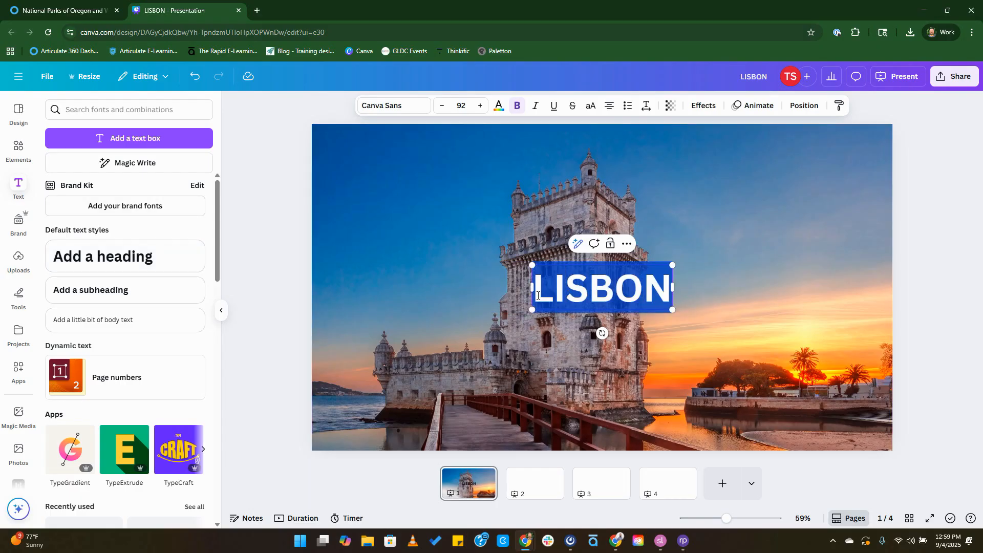
{"action": "left_click", "coordinate": [403, 106]}
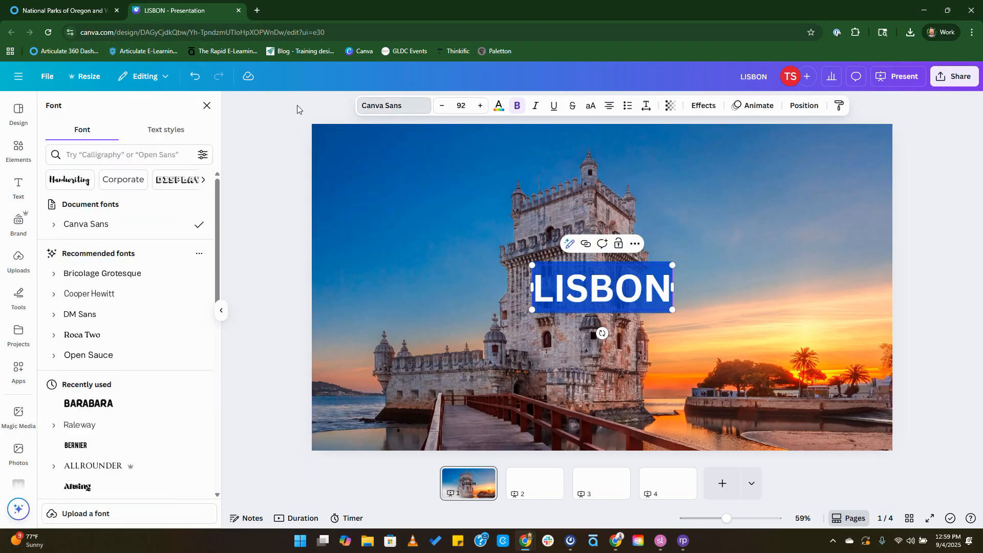
{"action": "left_click", "coordinate": [103, 405]}
{"action": "left_click_drag", "start_coordinate": [677, 265], "coordinate": [791, 224]}
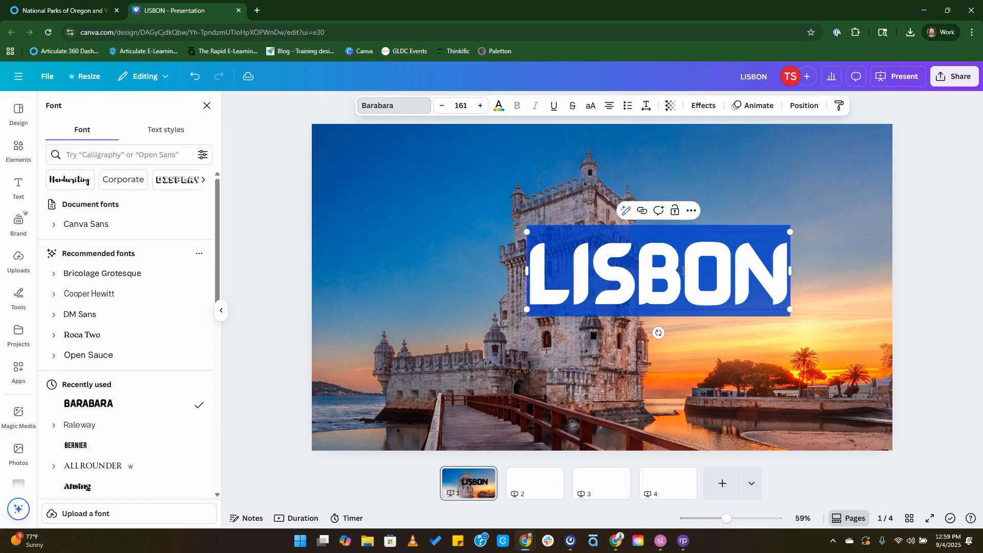
{"action": "left_click", "coordinate": [932, 284]}
{"action": "left_click", "coordinate": [932, 284]}
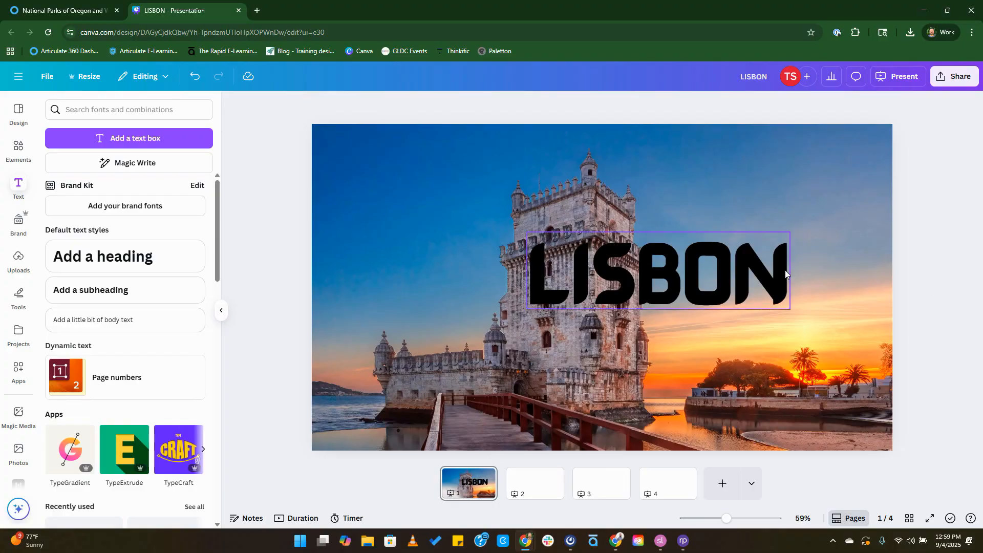
Center the LISBON heading horizontally and move it up over the top of the tower.
{"action": "left_click_drag", "start_coordinate": [652, 275], "coordinate": [597, 215]}
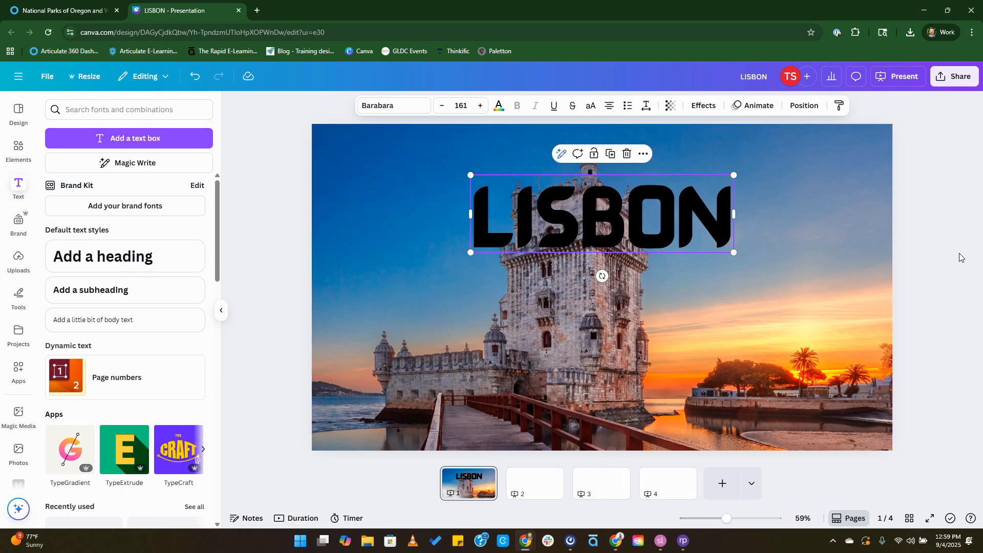
{"action": "left_click", "coordinate": [842, 342]}
{"action": "left_click", "coordinate": [616, 216]}
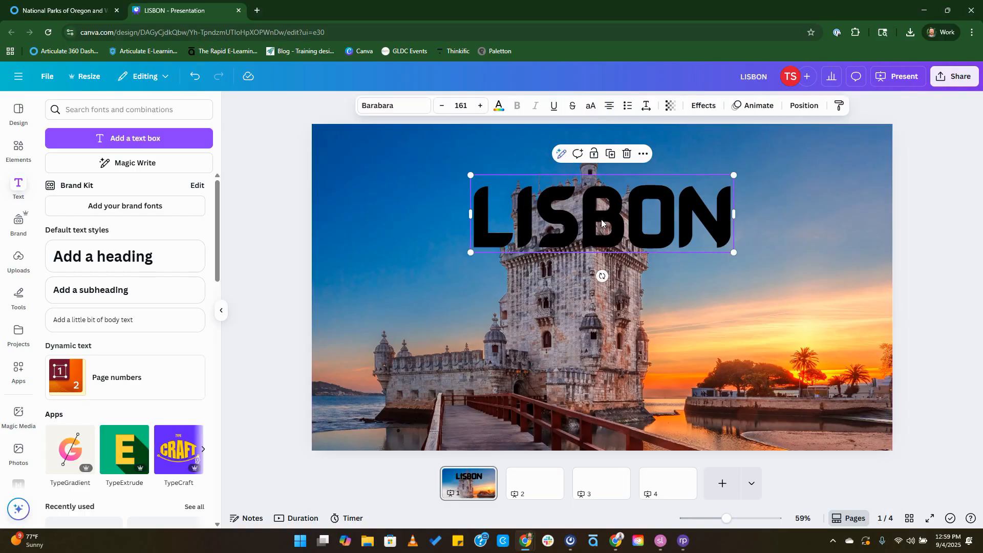
{"action": "mouse_move", "coordinate": [612, 219]}
{"action": "left_mouse_down"}
{"action": "mouse_move", "coordinate": [623, 207]}
{"action": "mouse_move", "coordinate": [608, 195]}
{"action": "mouse_move", "coordinate": [621, 209]}
{"action": "mouse_move", "coordinate": [609, 204]}
{"action": "left_mouse_up"}
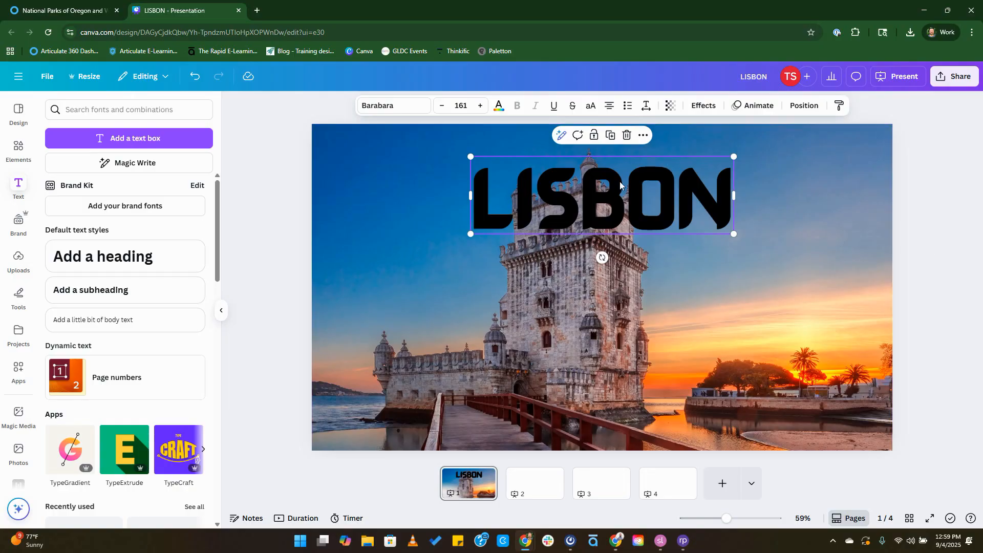
Cut the LISBON heading from page 1 and paste it onto blank page 3.
{"action": "key", "text": "Delete"}
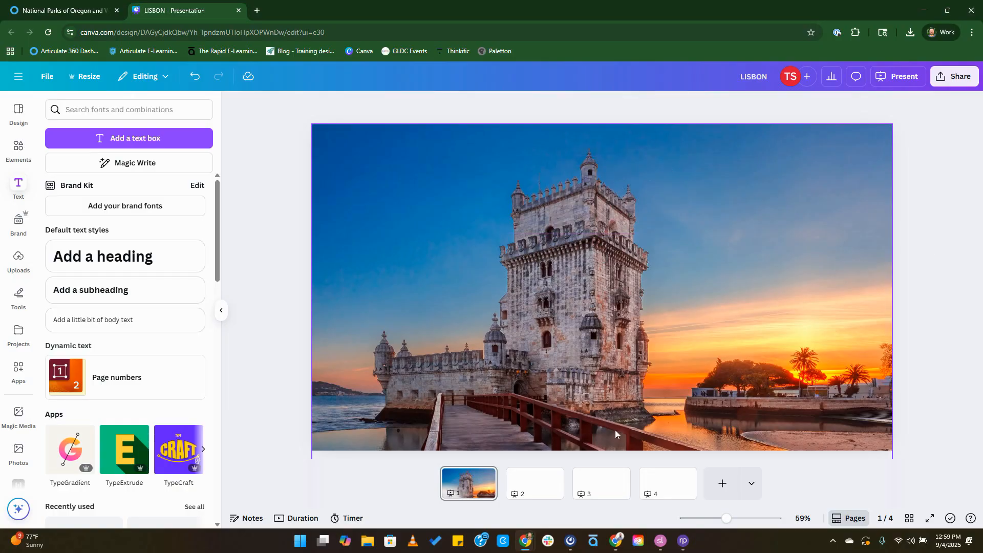
{"action": "left_click", "coordinate": [609, 482]}
{"action": "key", "text": "ctrl+v"}
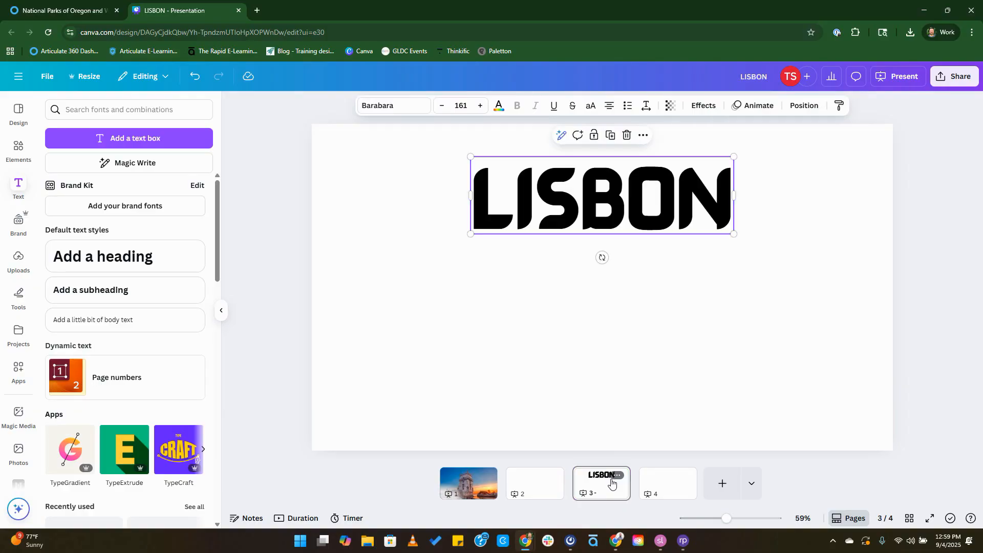
{"action": "left_click", "coordinate": [367, 490]}
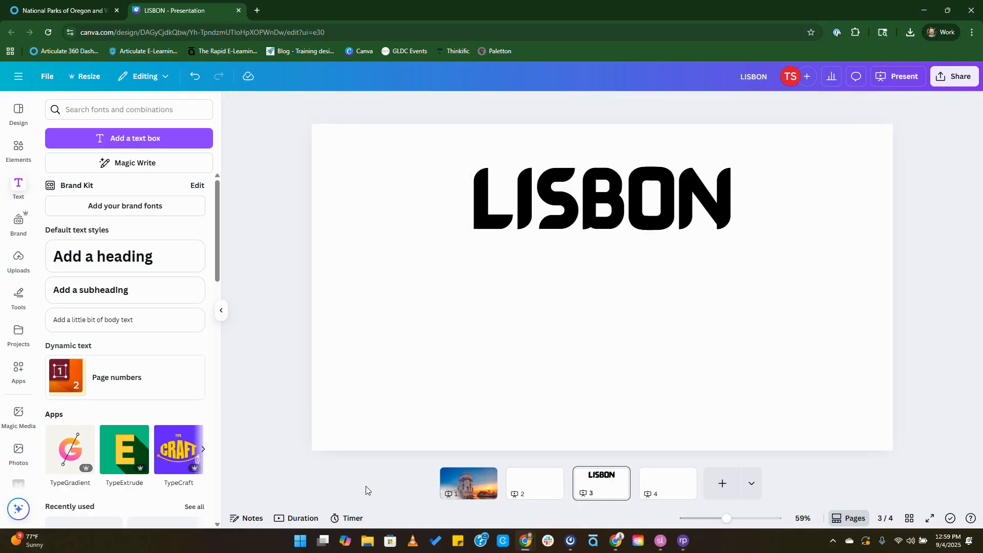
Separate the foreground of the page 1 tower photo from its sky with Magic Grab's Foreground selection.
{"action": "left_click", "coordinate": [472, 485]}
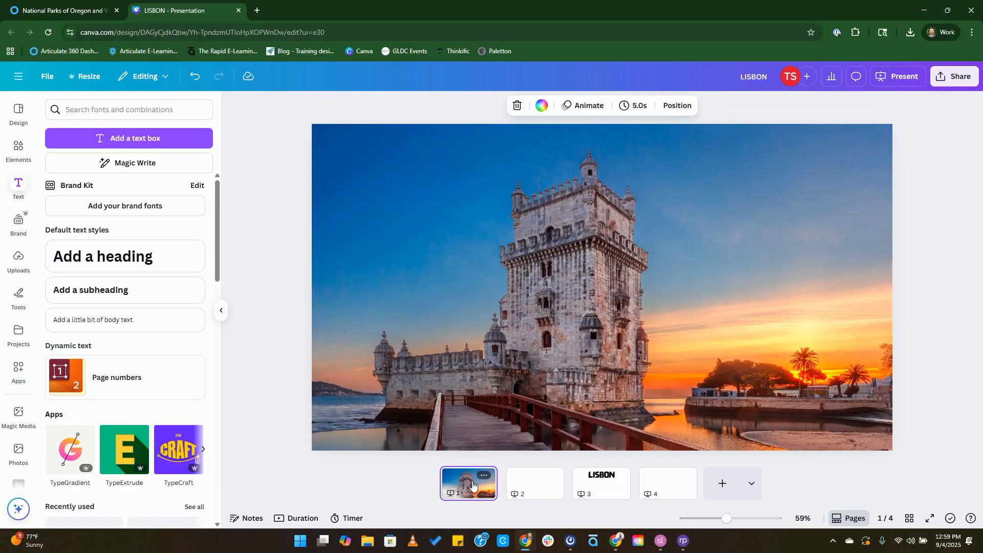
{"action": "left_click", "coordinate": [645, 293]}
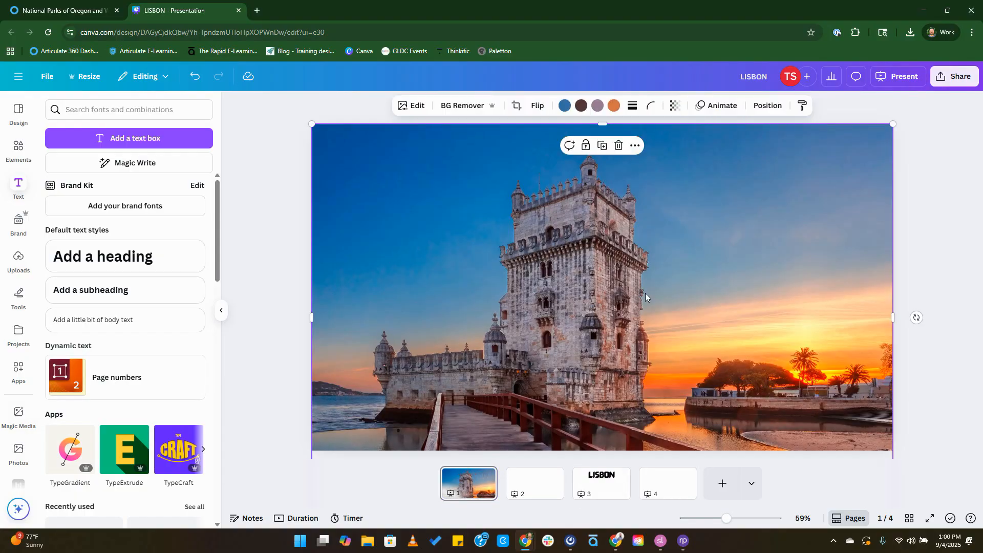
{"action": "left_click", "coordinate": [419, 109]}
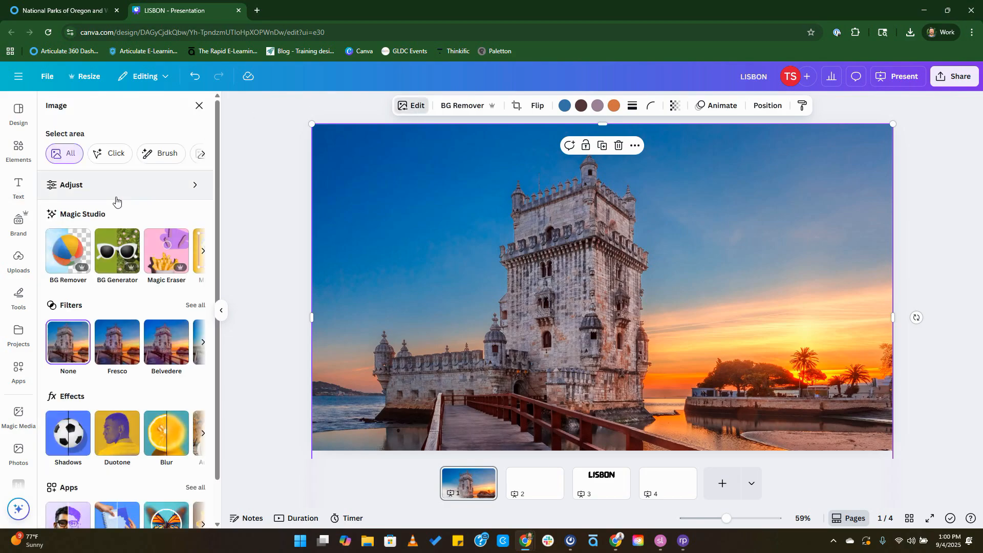
{"action": "left_click", "coordinate": [204, 252]}
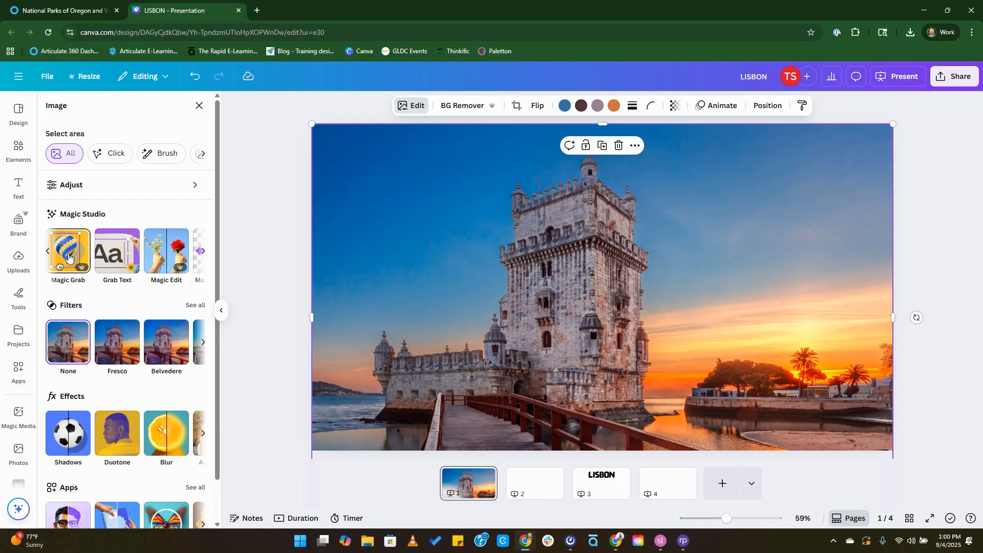
{"action": "left_click", "coordinate": [70, 259]}
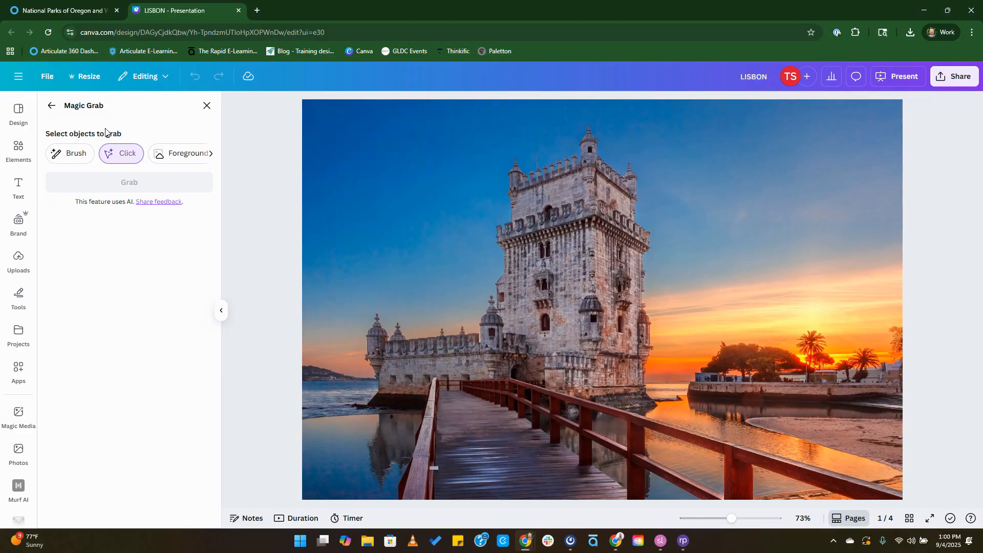
{"action": "left_click", "coordinate": [178, 158]}
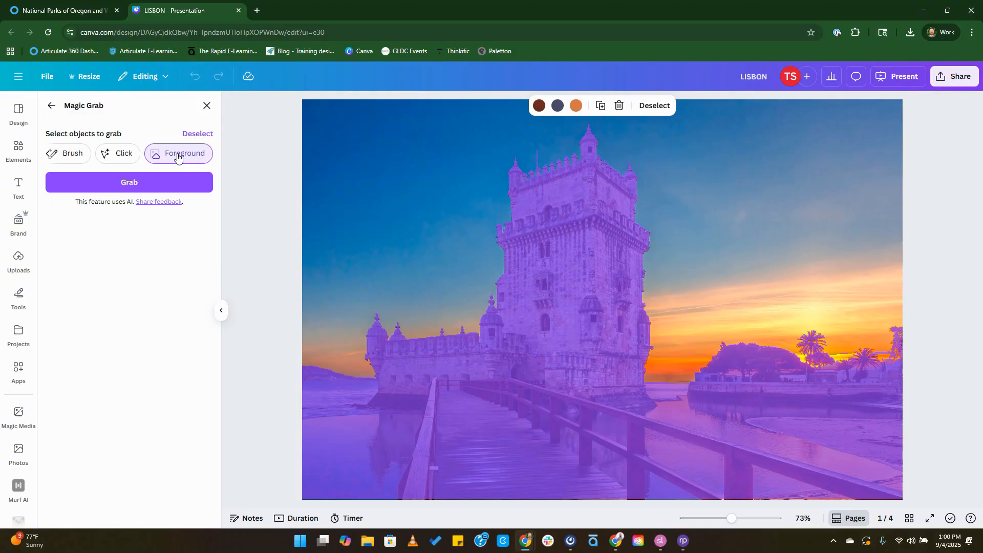
{"action": "left_click", "coordinate": [180, 183]}
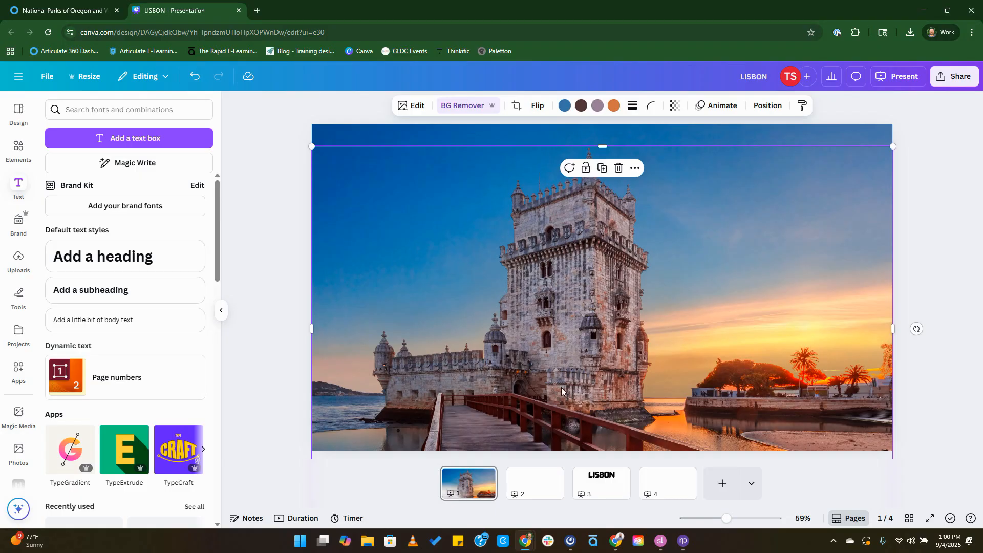
Copy the grabbed tower foreground onto page 2 and delete it from page 1, leaving the sky there.
{"action": "left_click", "coordinate": [544, 483]}
{"action": "key", "text": "ctrl+v"}
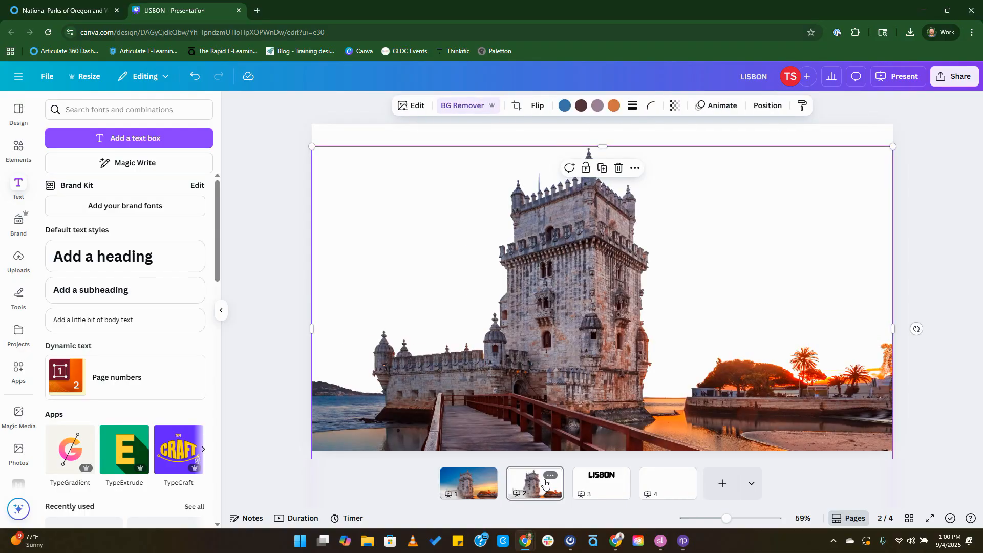
{"action": "left_click", "coordinate": [469, 482]}
{"action": "left_click", "coordinate": [573, 314]}
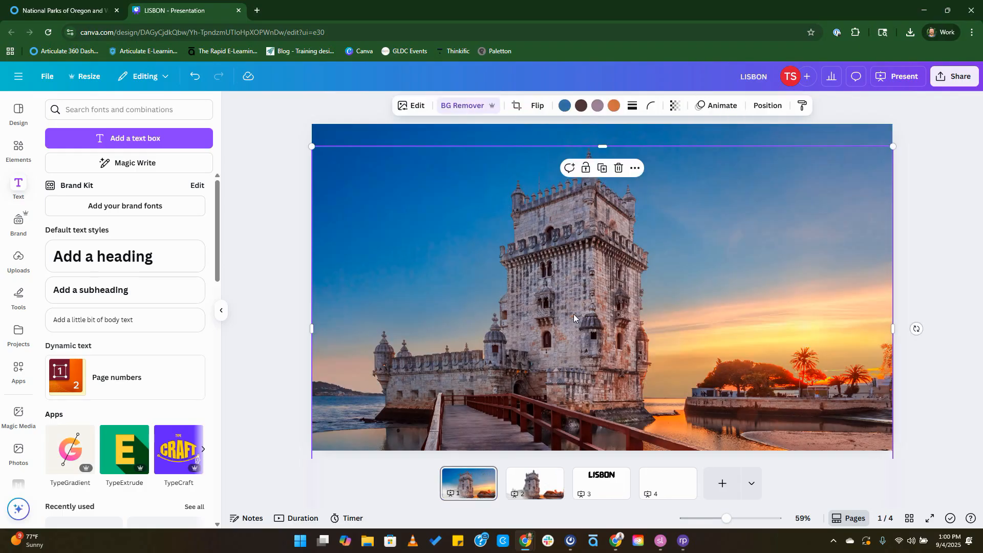
{"action": "key", "text": "Delete"}
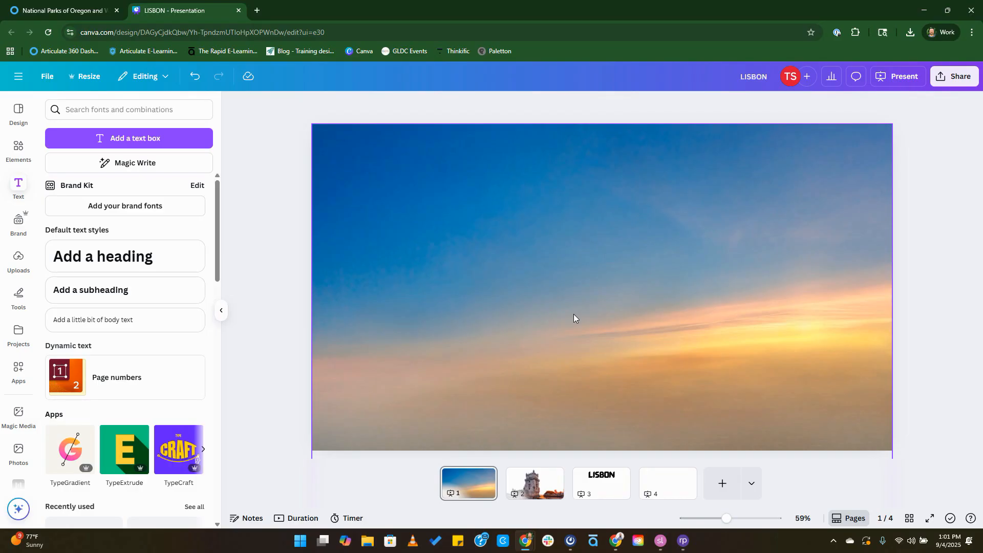
{"action": "left_click", "coordinate": [537, 491]}
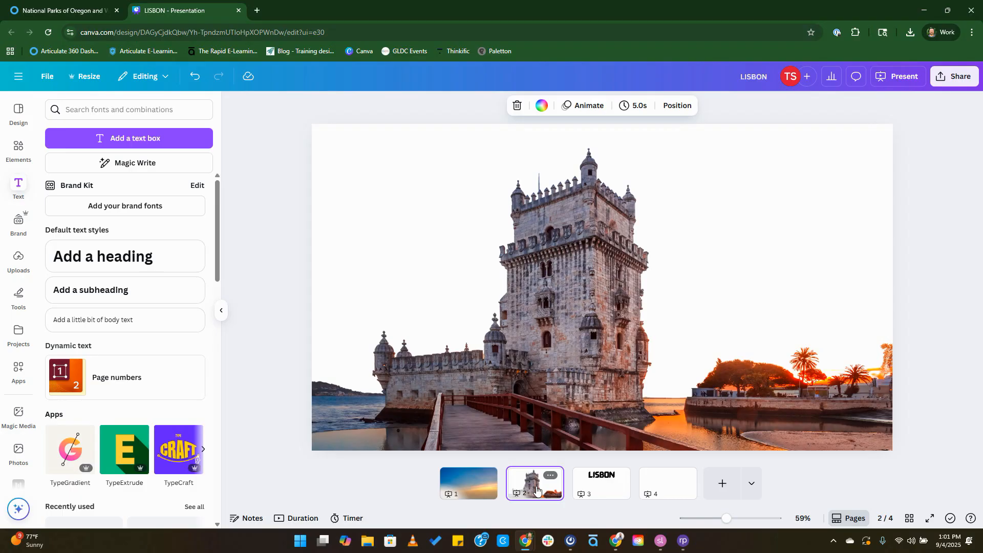
{"action": "left_click", "coordinate": [481, 493]}
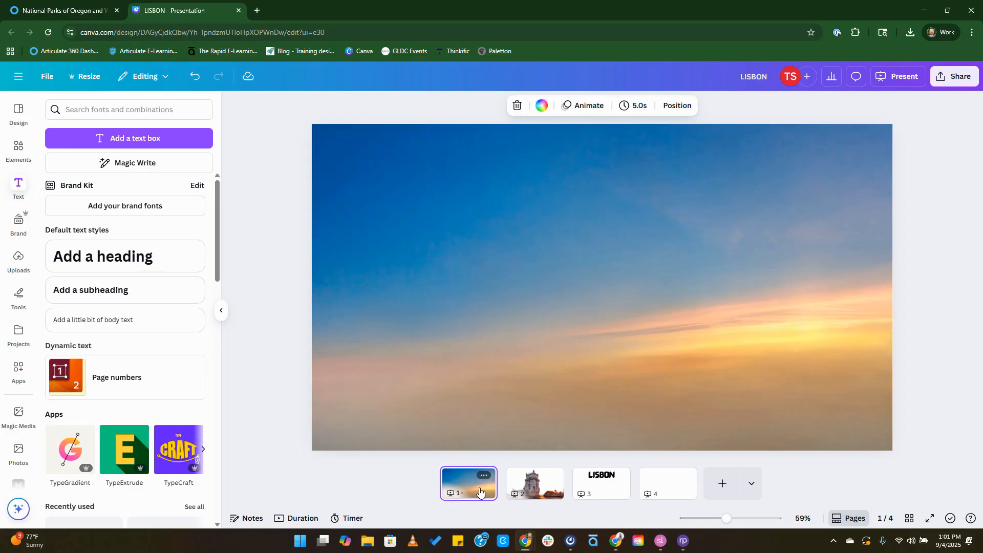
{"action": "left_click", "coordinate": [540, 487]}
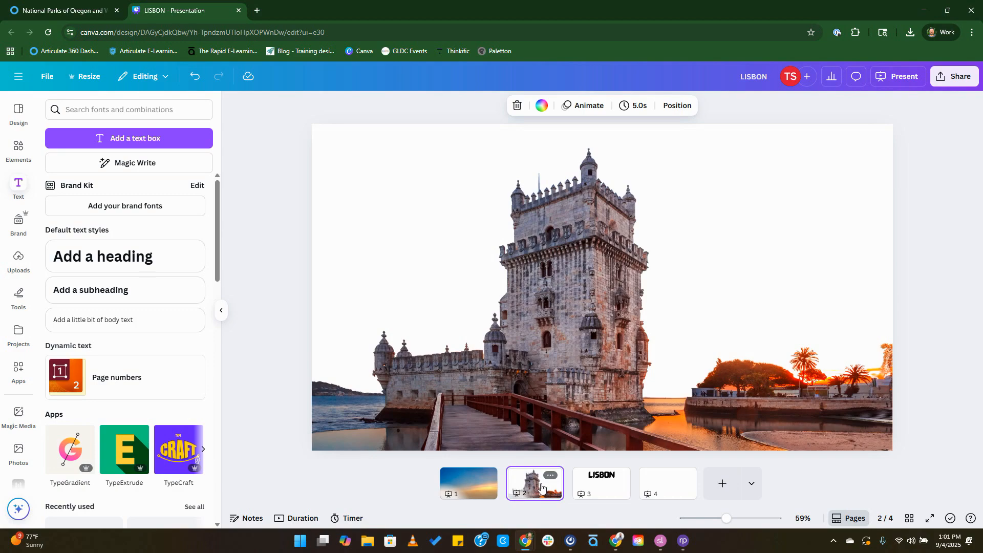
{"action": "left_click", "coordinate": [616, 487]}
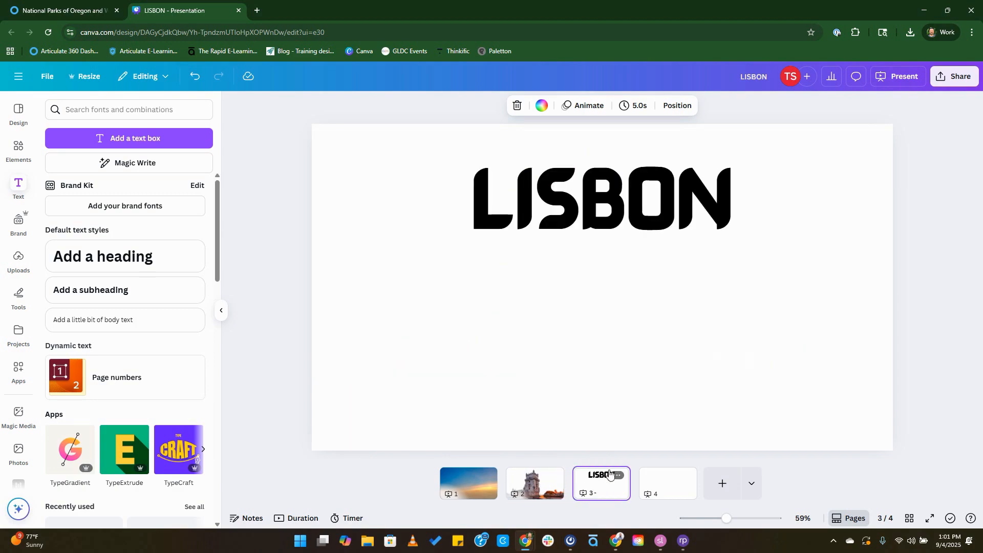
{"action": "left_click", "coordinate": [606, 215]}
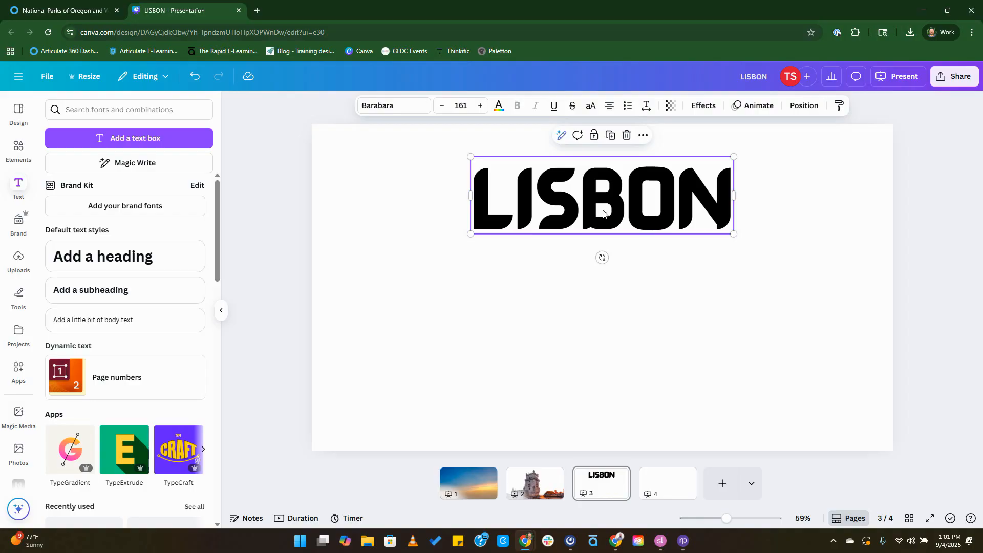
{"action": "left_click", "coordinate": [499, 108]}
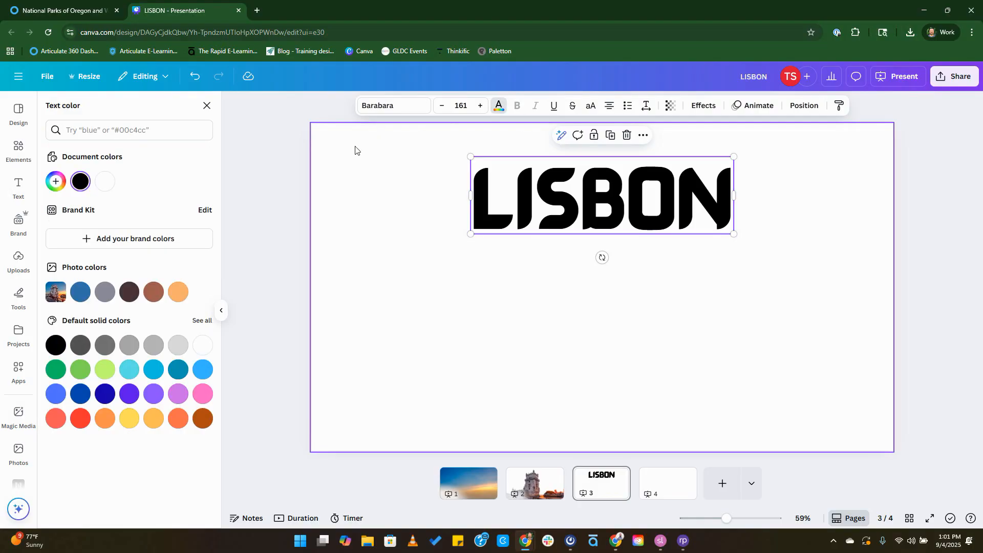
{"action": "left_click", "coordinate": [56, 182]}
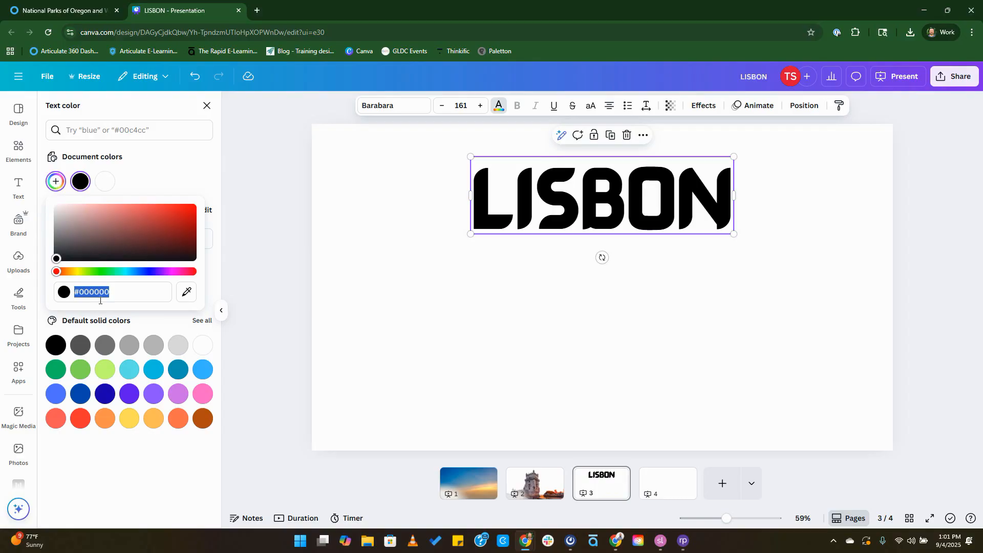
{"action": "left_click", "coordinate": [476, 491]}
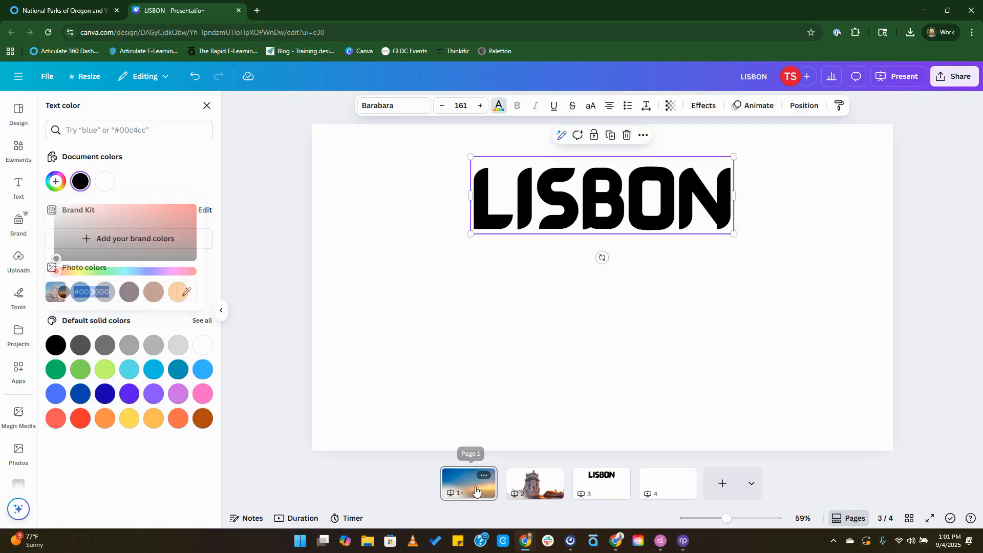
{"action": "left_click", "coordinate": [604, 483]}
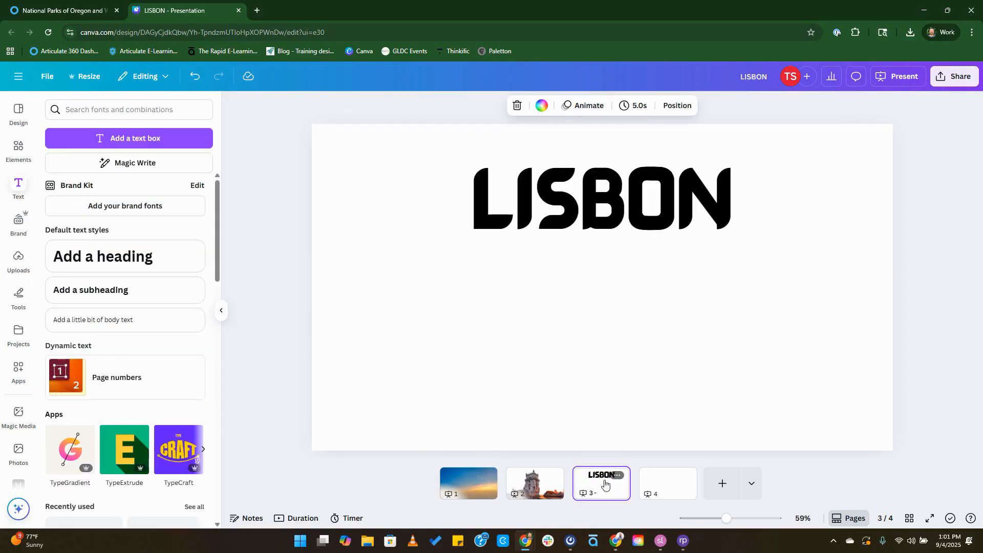
Copy the LISBON heading from page 3 onto page 1 and recolor it with the pale yellow sampled from the sunset sky.
{"action": "left_click", "coordinate": [630, 205]}
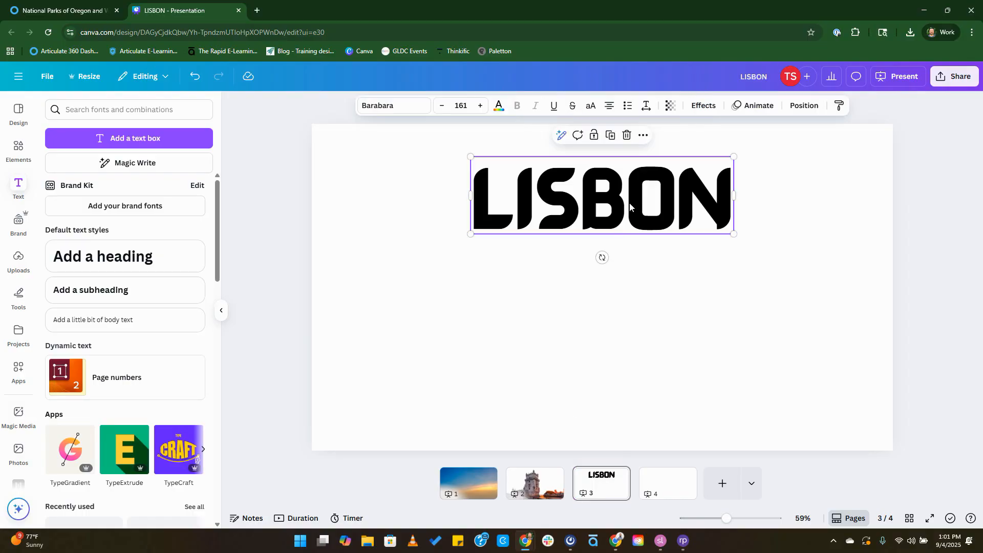
{"action": "left_click", "coordinate": [475, 491]}
{"action": "key", "text": "ctrl+v"}
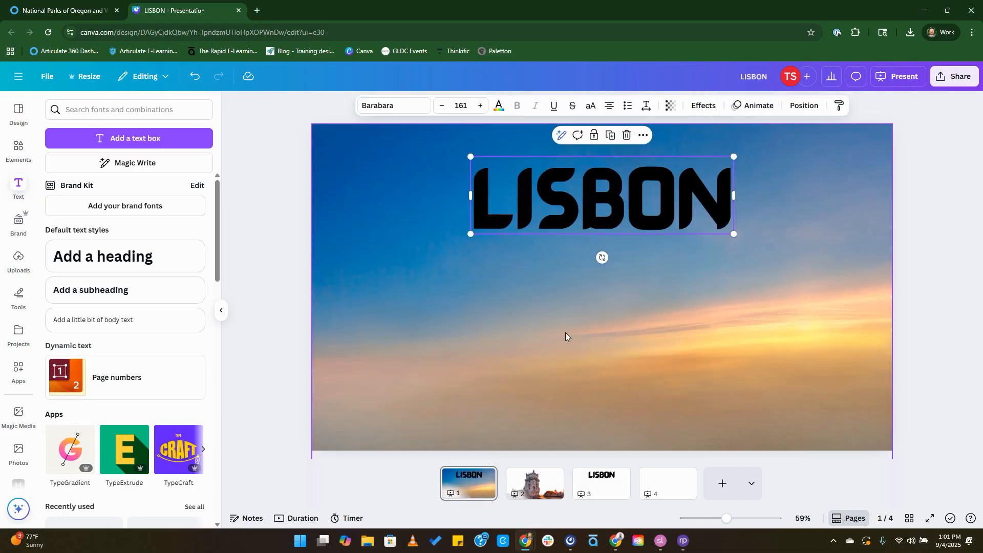
{"action": "left_click", "coordinate": [498, 106]}
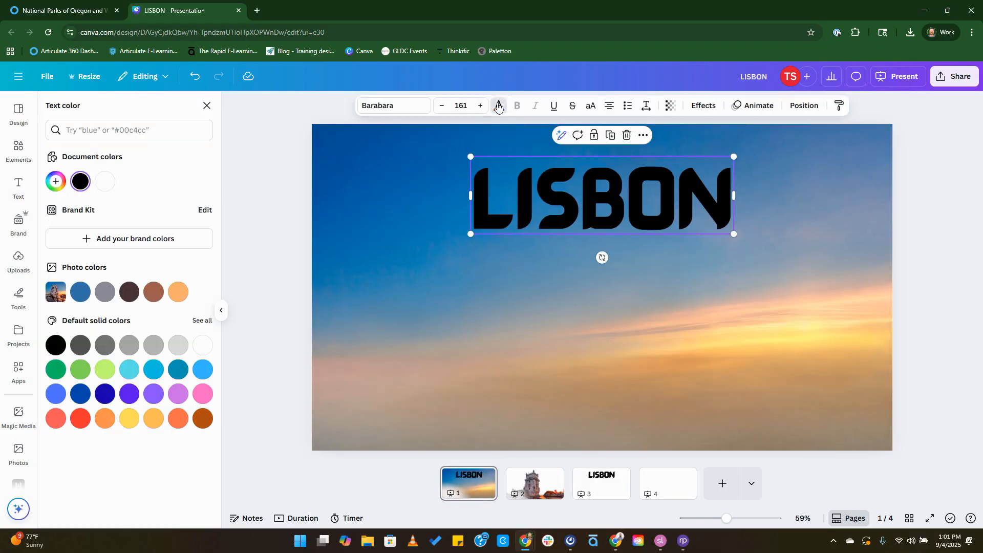
{"action": "left_click", "coordinate": [56, 182]}
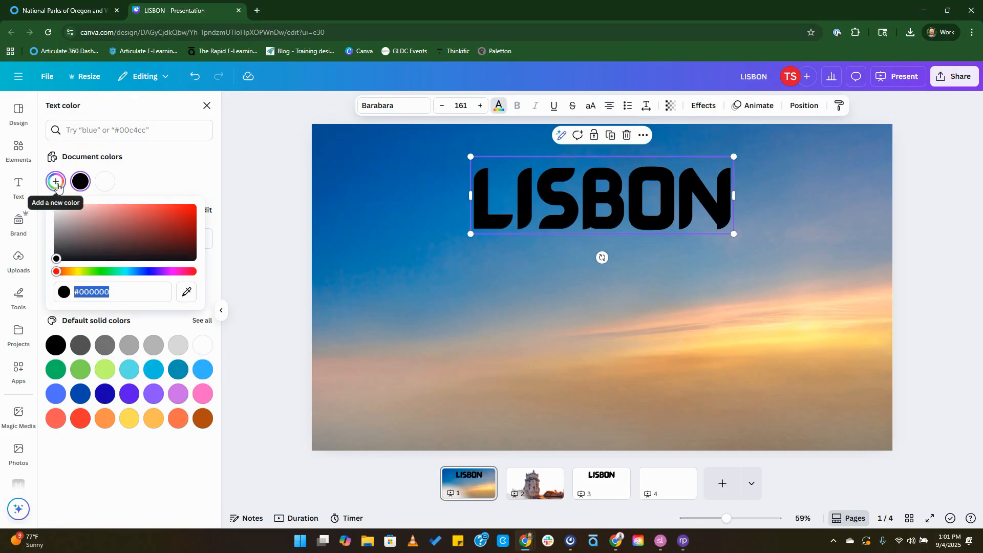
{"action": "left_click", "coordinate": [187, 291]}
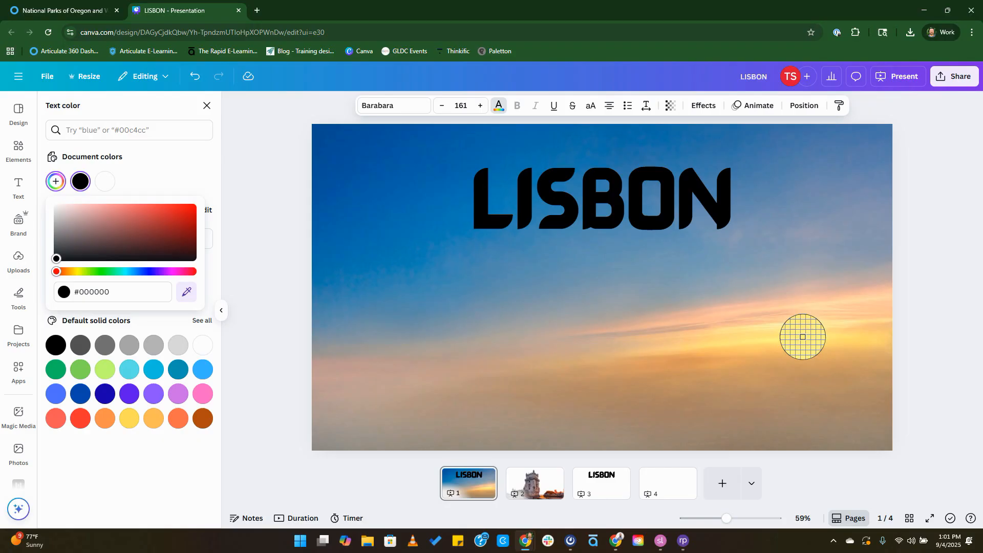
{"action": "left_click", "coordinate": [803, 337]}
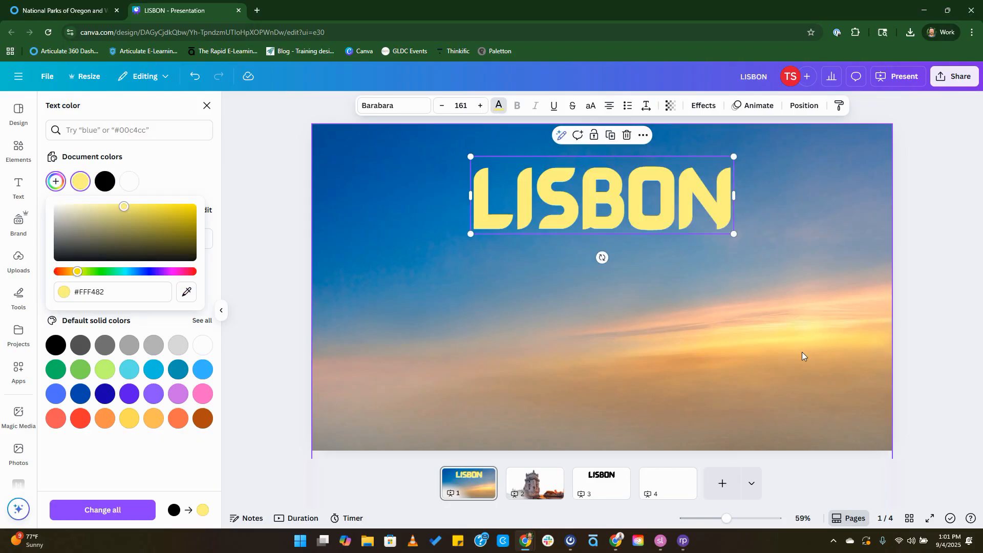
Move the yellow LISBON heading from page 1 to page 3, replacing the black heading there.
{"action": "left_click", "coordinate": [590, 207]}
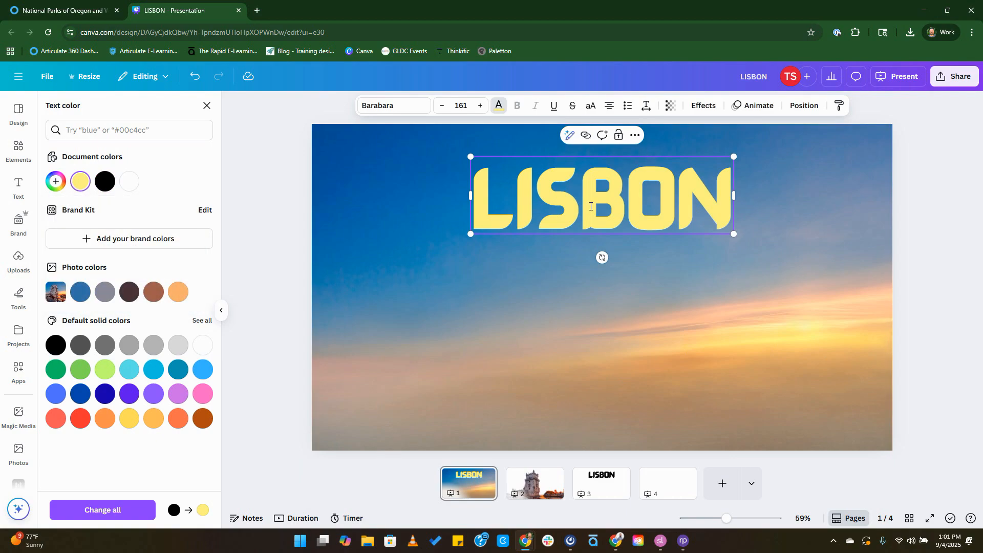
{"action": "key", "text": "Delete"}
{"action": "left_click", "coordinate": [621, 469]}
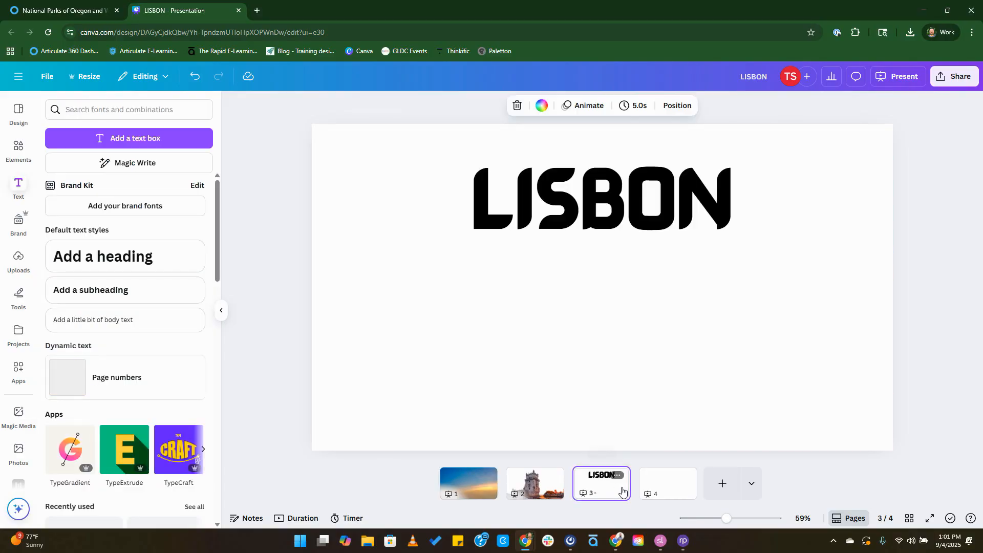
{"action": "left_click", "coordinate": [641, 206]}
{"action": "key", "text": "Delete"}
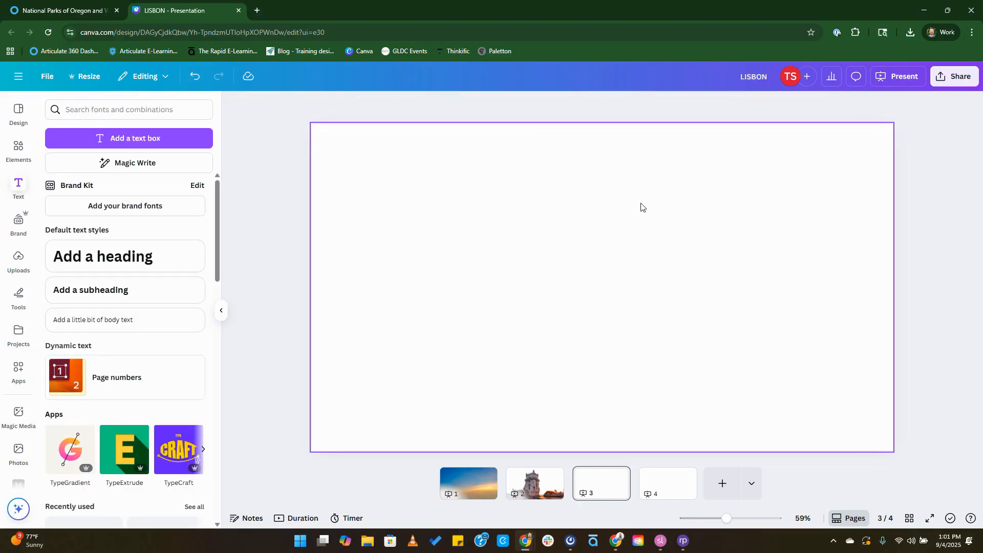
{"action": "key", "text": "ctrl+v"}
{"action": "left_click", "coordinate": [297, 279]}
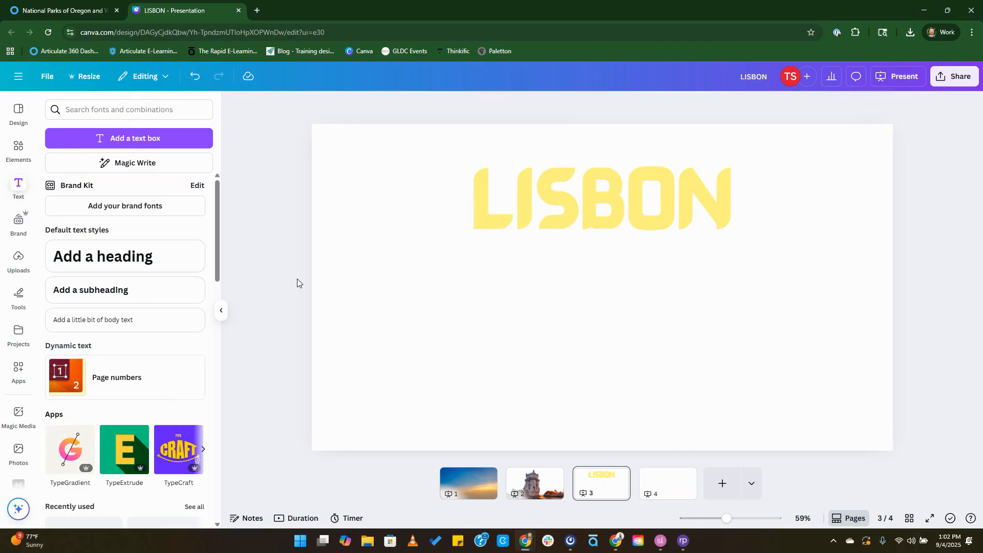
Copy the yellow LISBON heading from page 3 onto page 4 and apply the Hollow text effect to the copy.
{"action": "left_click", "coordinate": [634, 198]}
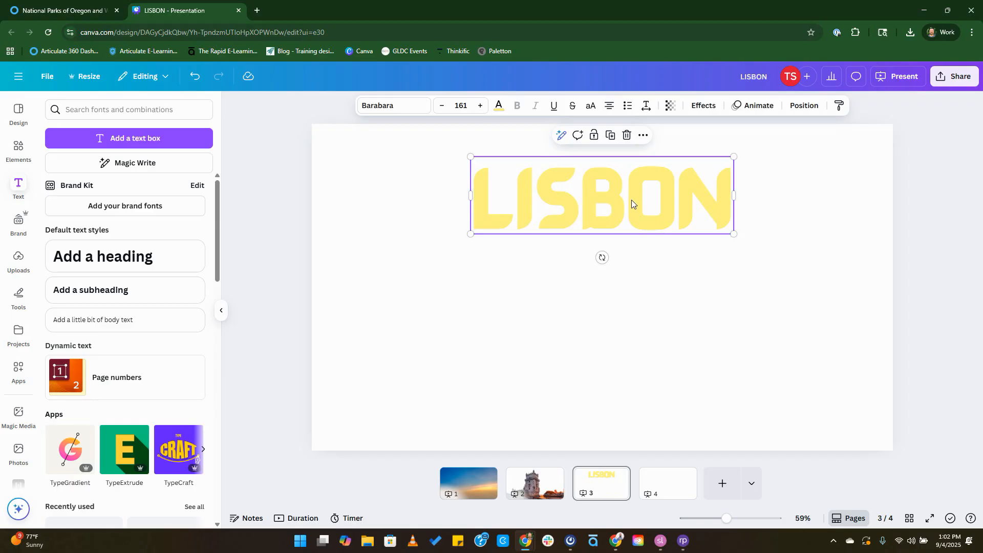
{"action": "left_click", "coordinate": [686, 494]}
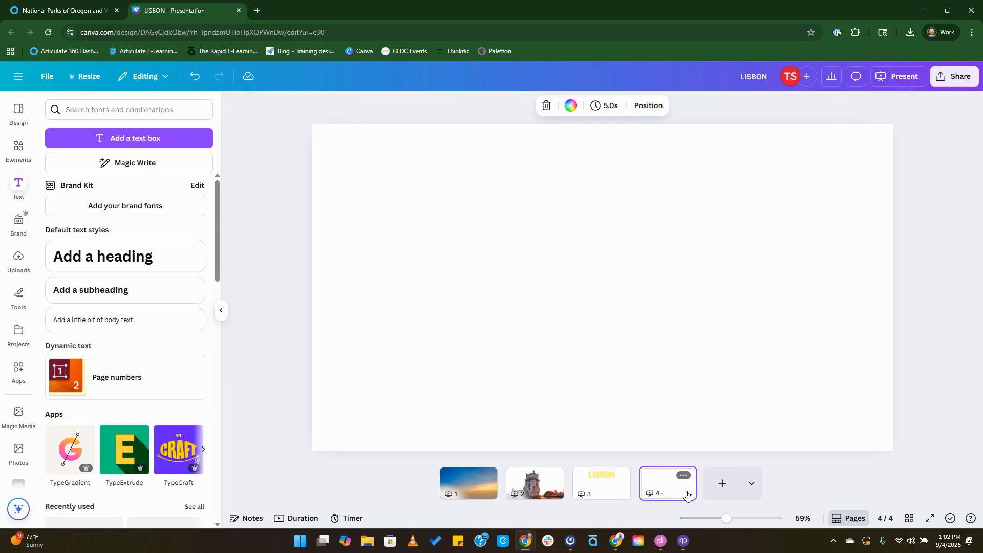
{"action": "key", "text": "ctrl+v"}
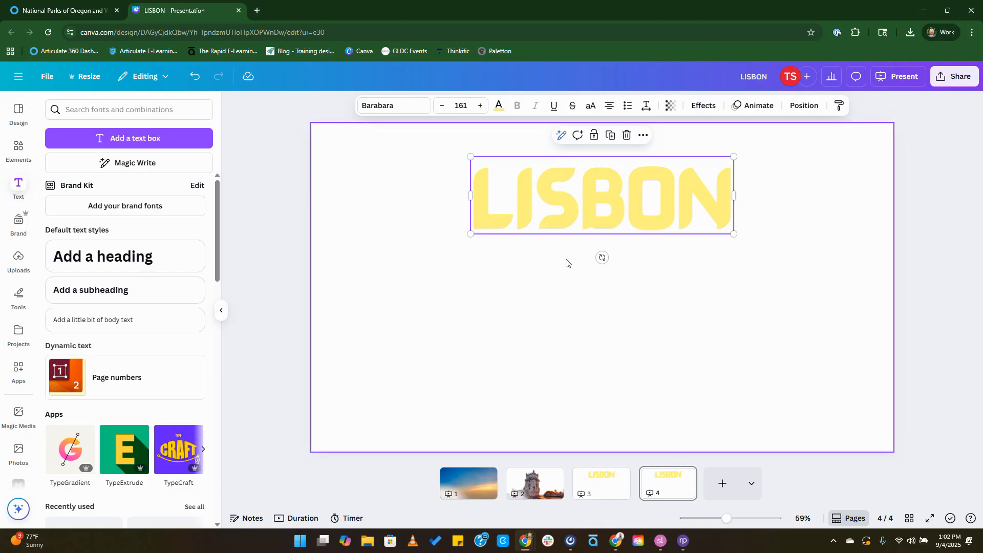
{"action": "left_click", "coordinate": [703, 106]}
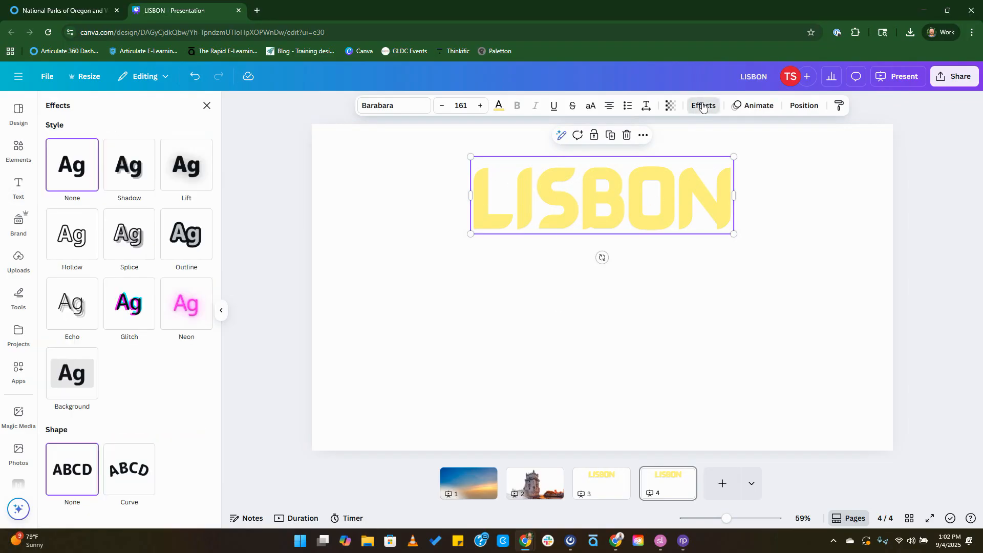
{"action": "left_click", "coordinate": [65, 244]}
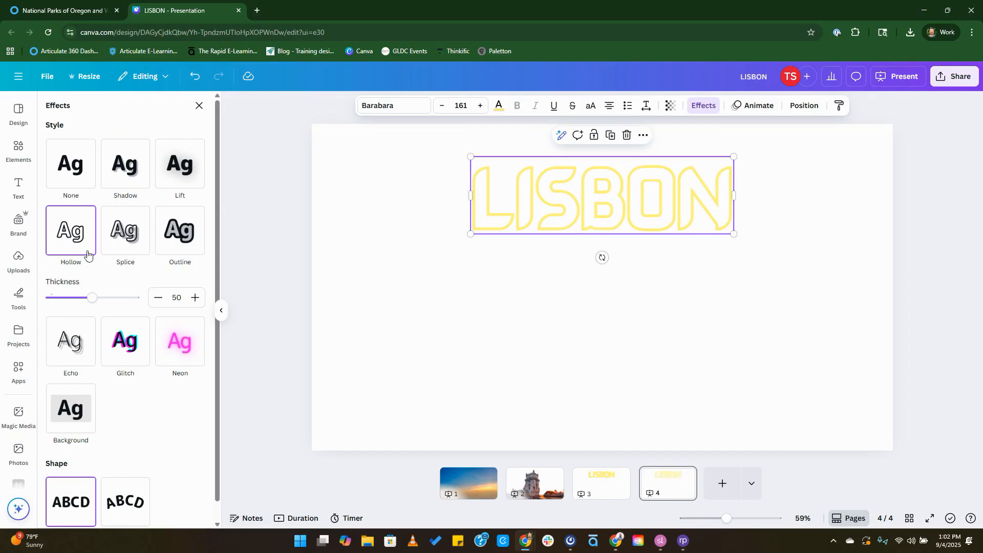
Set the color of the hollow LISBON heading on page 4 to white.
{"action": "left_click", "coordinate": [498, 106]}
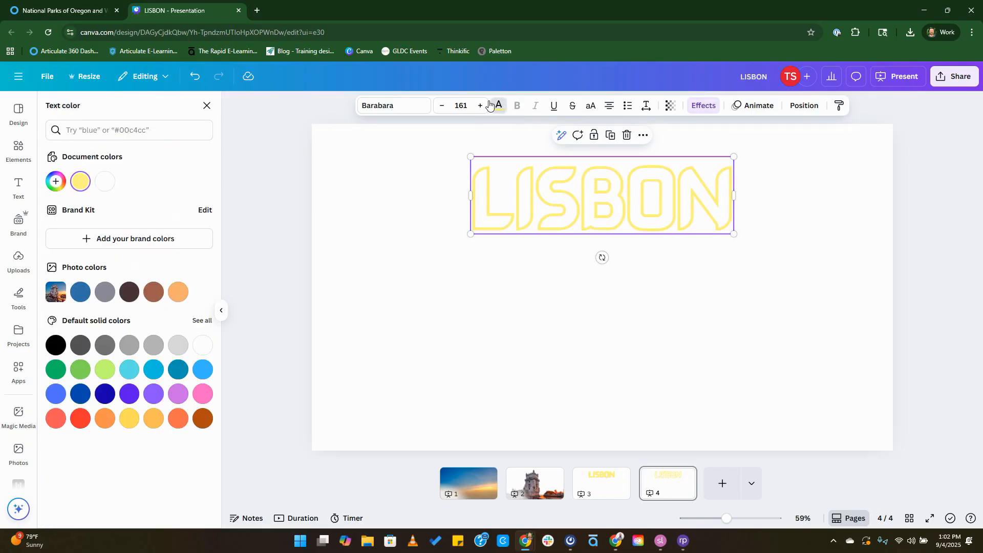
{"action": "left_click", "coordinate": [206, 347]}
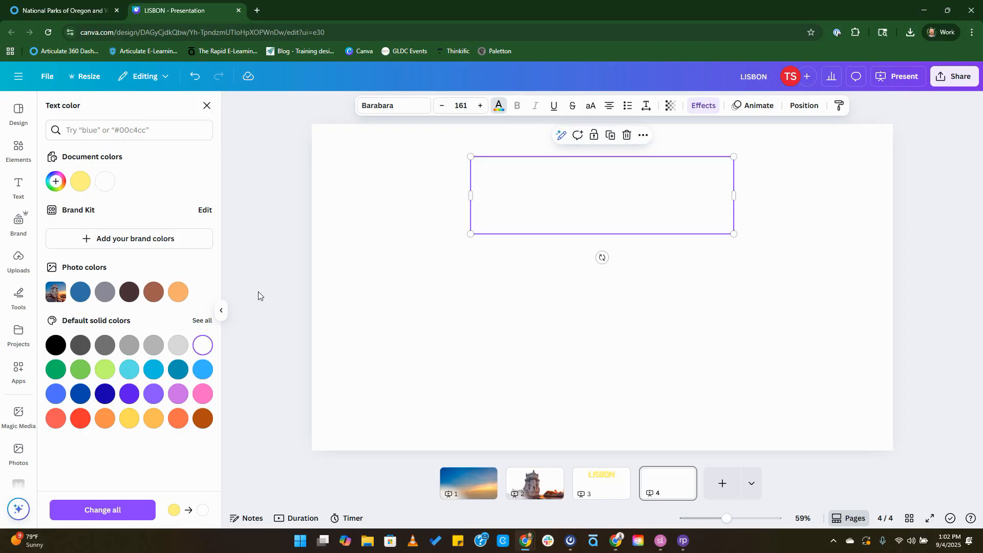
{"action": "key", "text": "Escape"}
{"action": "key", "text": "Escape"}
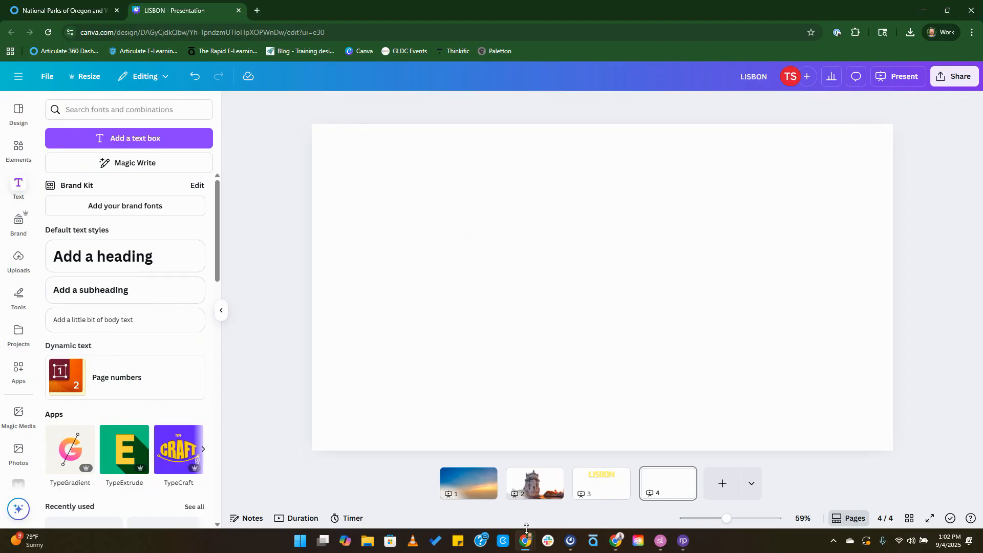
Try the dark brown photo color on the page 4 hollow LISBON heading and set it back to white.
{"action": "left_click", "coordinate": [479, 485]}
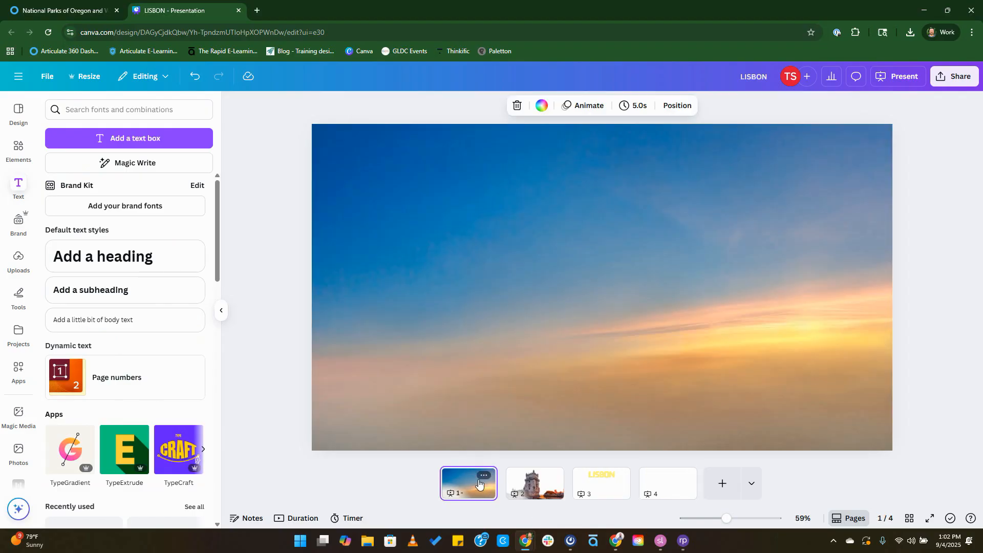
{"action": "left_click", "coordinate": [541, 483]}
{"action": "left_click", "coordinate": [614, 477]}
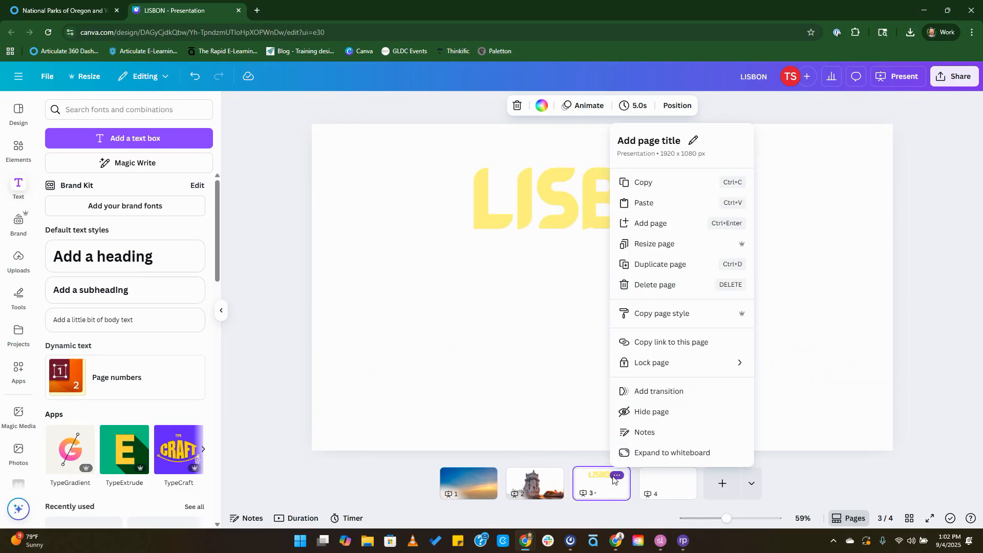
{"action": "left_click", "coordinate": [896, 474]}
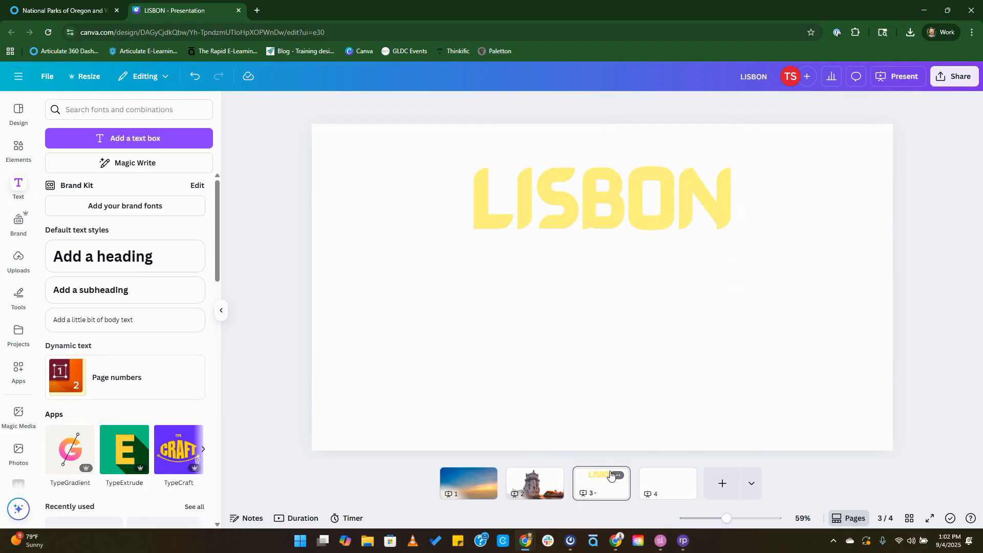
{"action": "left_click", "coordinate": [671, 481]}
{"action": "left_click", "coordinate": [644, 221]}
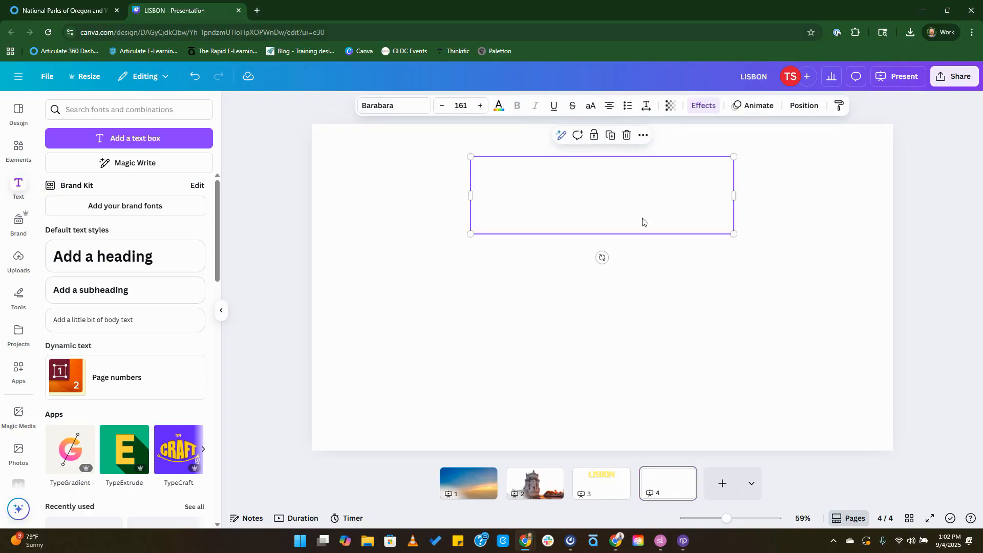
{"action": "left_click", "coordinate": [499, 109]}
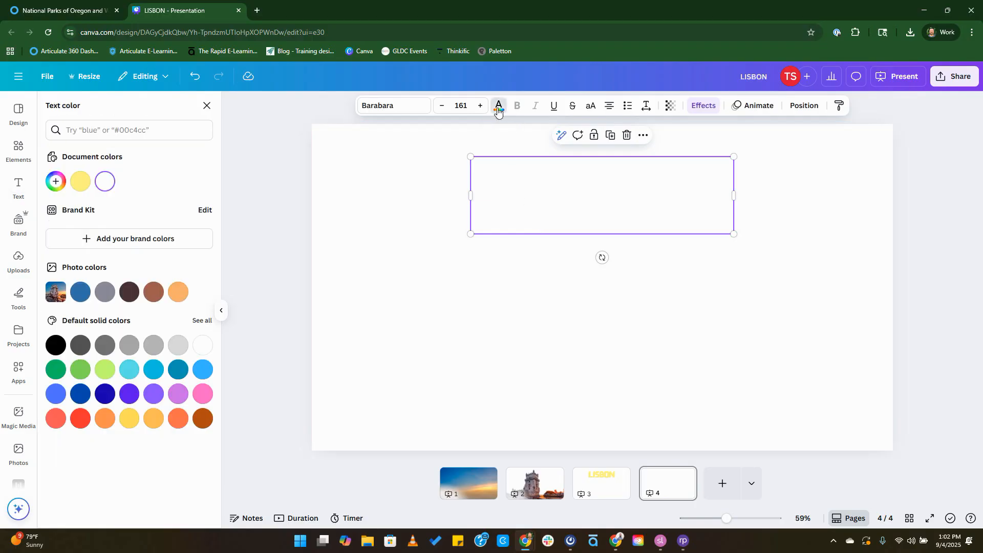
{"action": "left_click", "coordinate": [135, 293]}
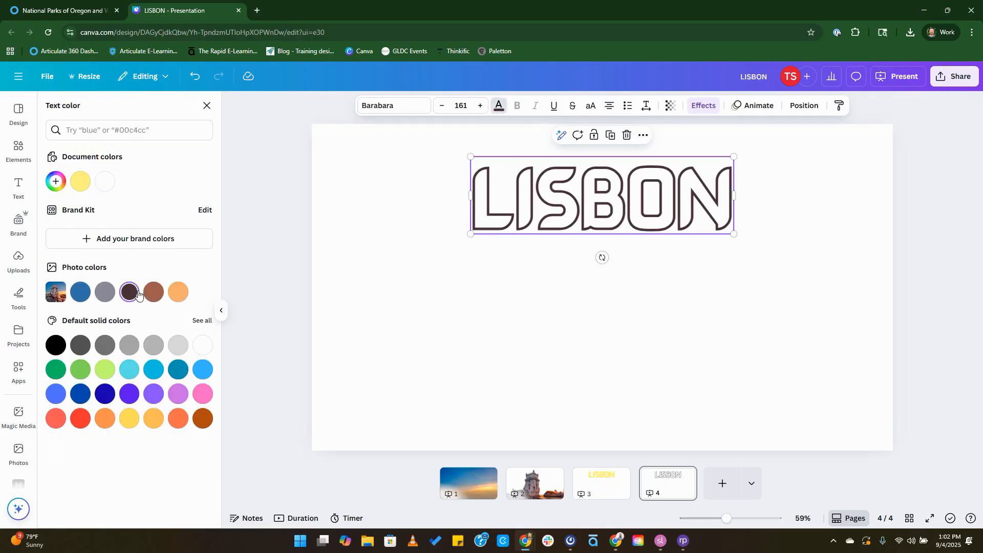
{"action": "left_click", "coordinate": [203, 345]}
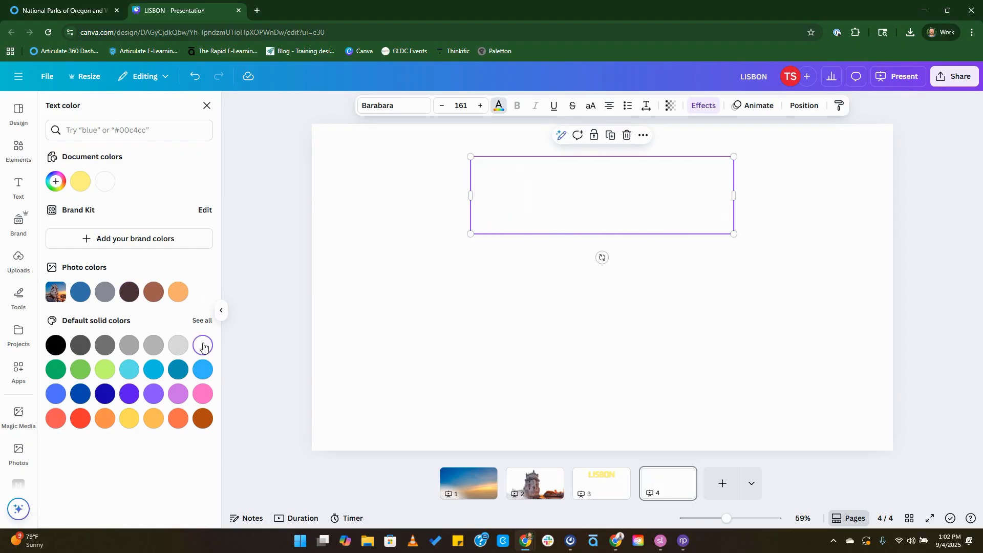
{"action": "left_click", "coordinate": [277, 291]}
{"action": "left_click", "coordinate": [275, 290]}
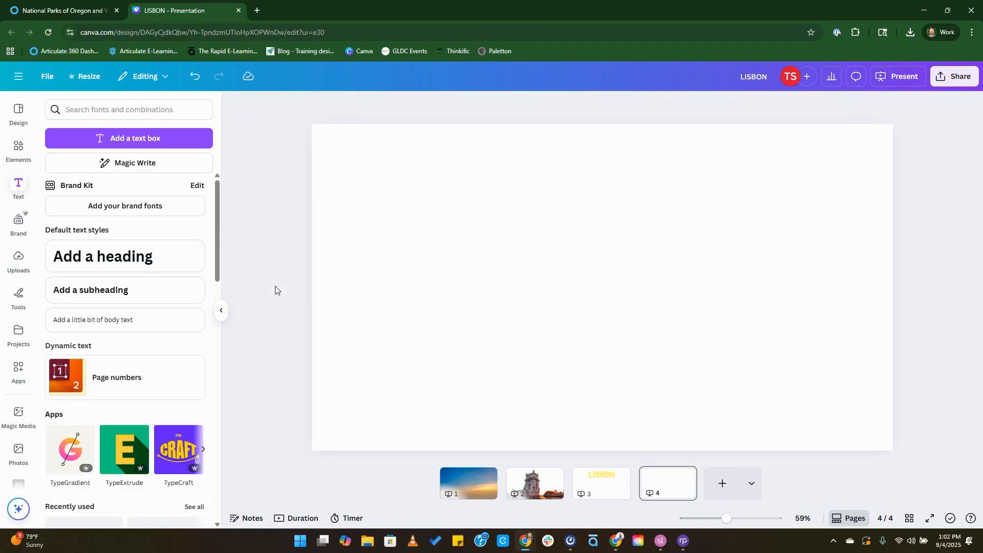
Download all four pages of the LISBON design as PNG files with a transparent background.
{"action": "left_click", "coordinate": [955, 82]}
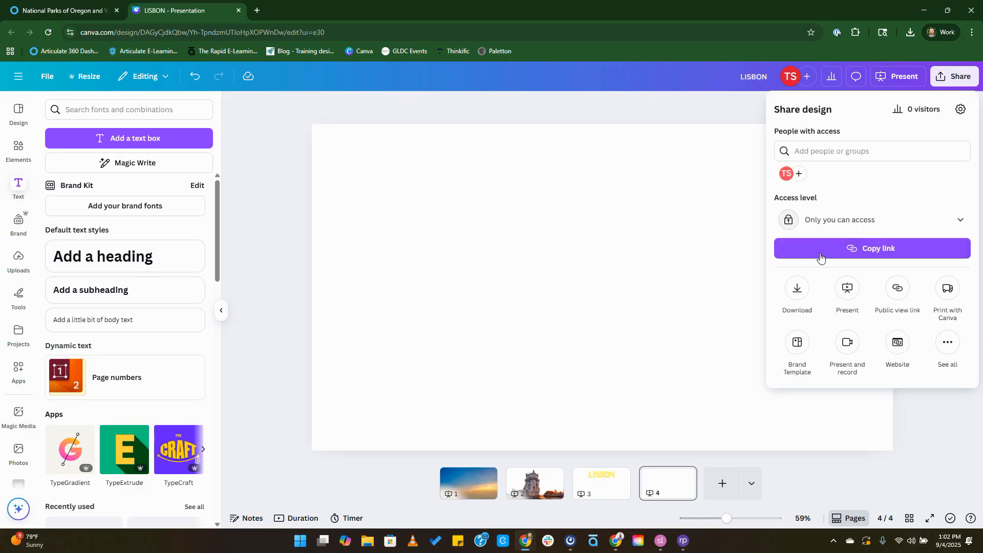
{"action": "left_click", "coordinate": [795, 291]}
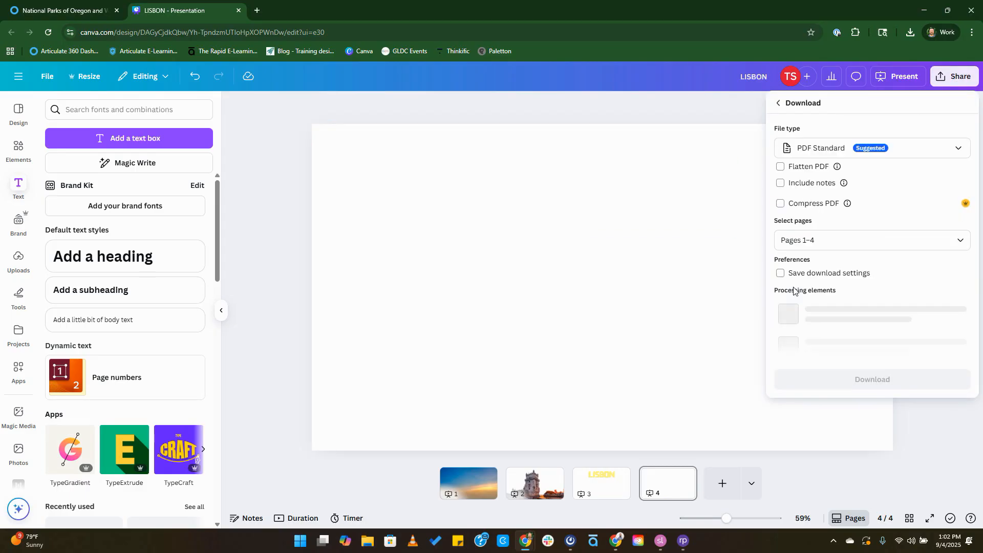
{"action": "left_click", "coordinate": [838, 149]}
{"action": "left_click", "coordinate": [808, 329]}
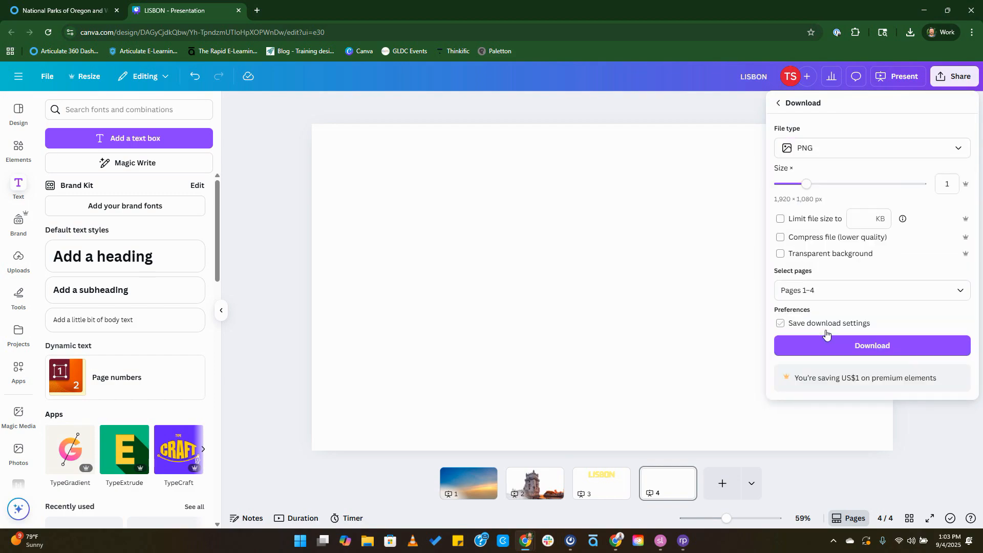
{"action": "left_click", "coordinate": [781, 254]}
{"action": "left_click", "coordinate": [856, 346]}
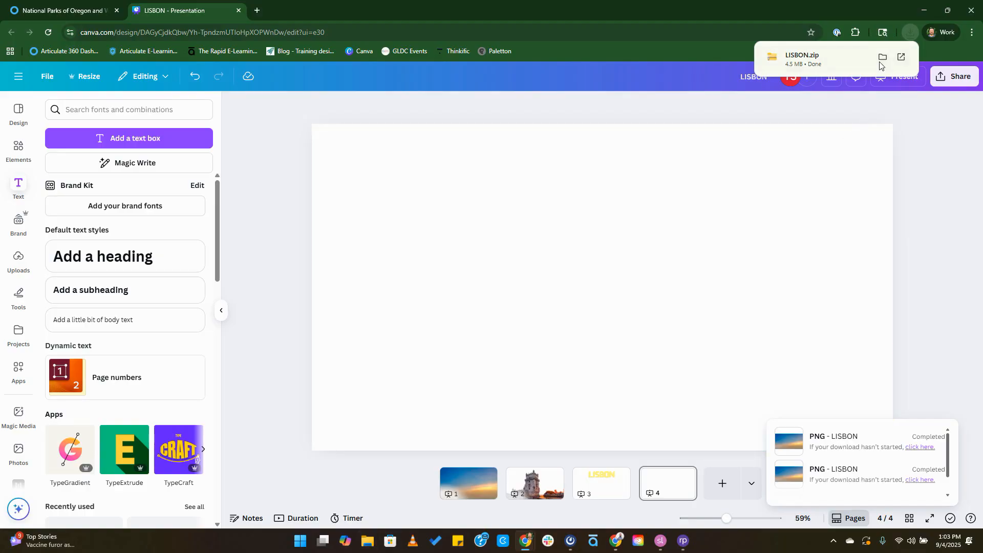
Extract the downloaded LISBON.zip into a LISBON folder in Downloads and close the file windows.
{"action": "left_click", "coordinate": [884, 61]}
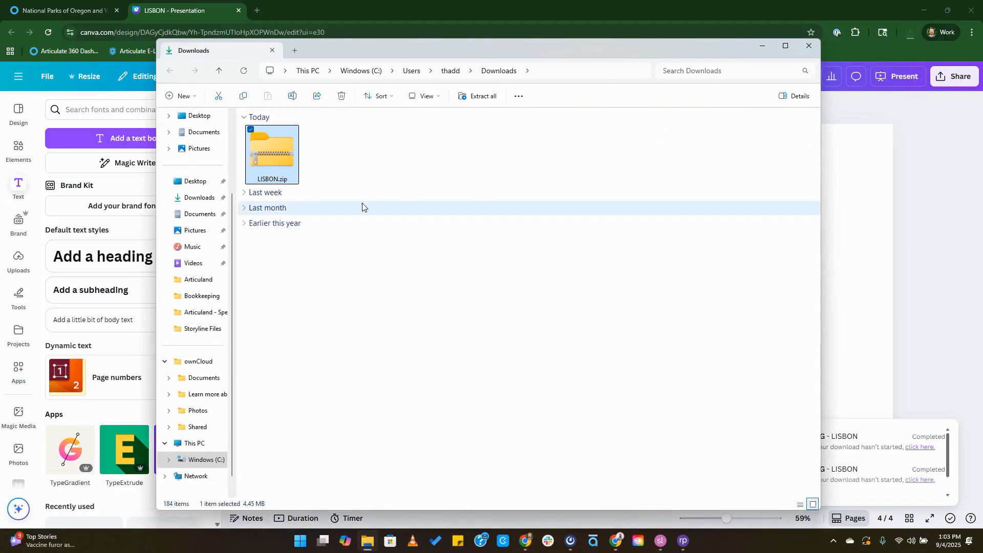
{"action": "left_click", "coordinate": [485, 97]}
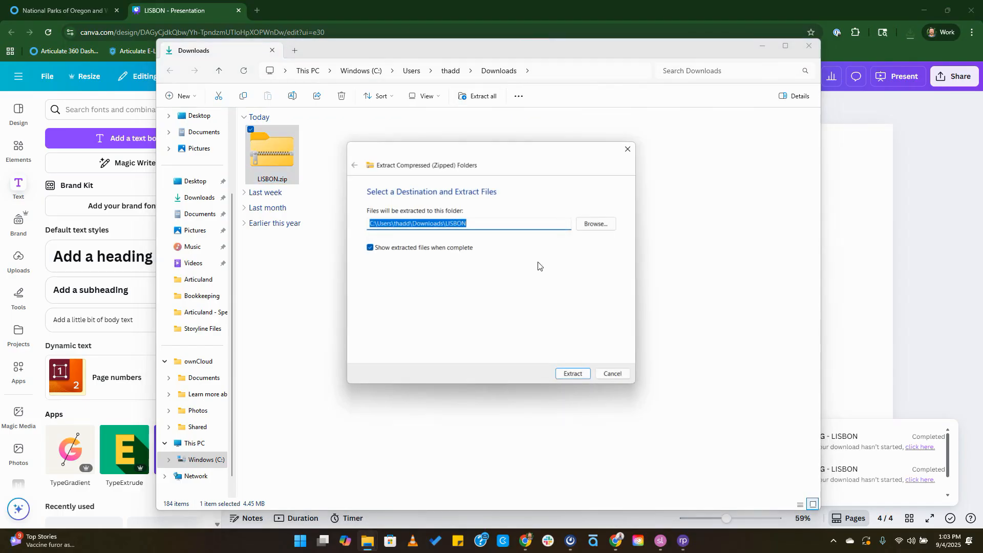
{"action": "left_click", "coordinate": [574, 374]}
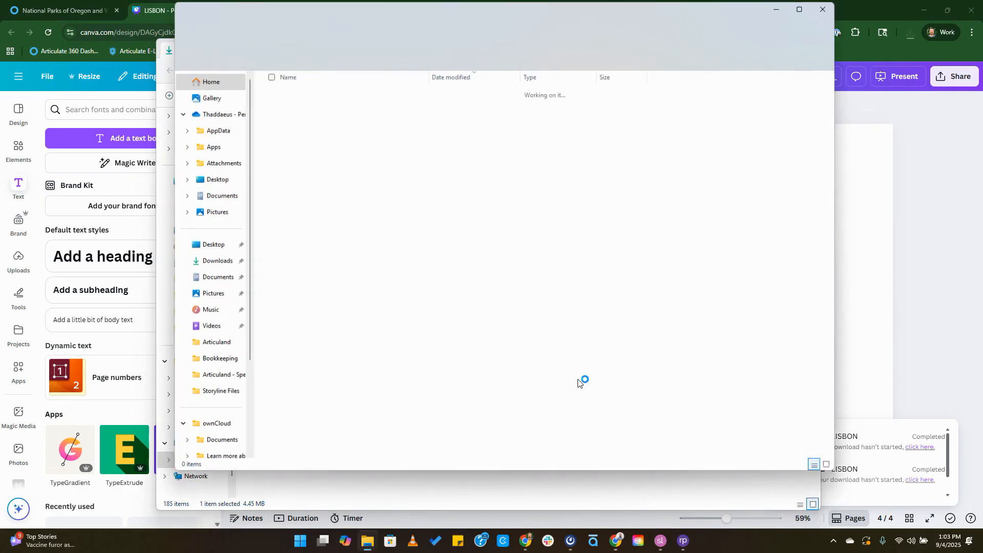
{"action": "left_click", "coordinate": [825, 8]}
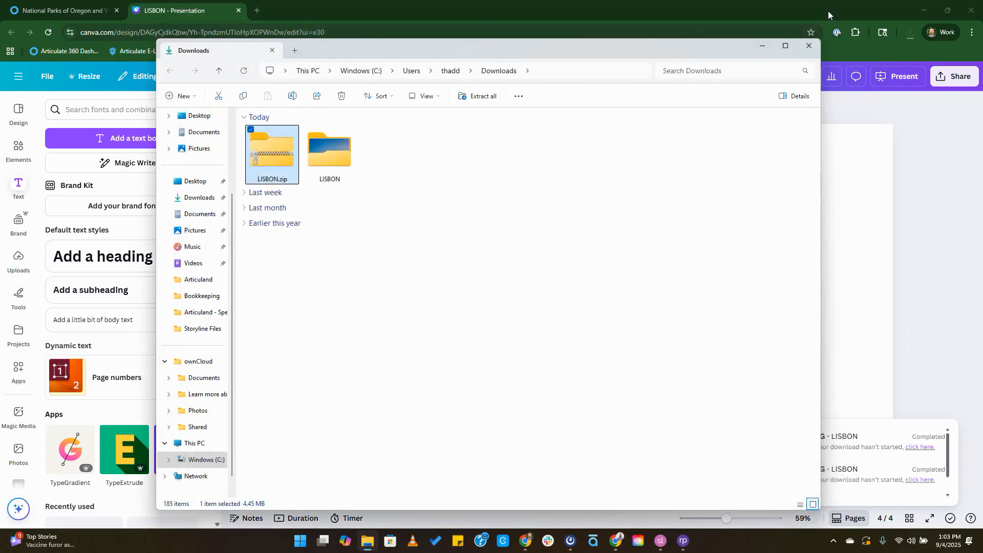
{"action": "left_click", "coordinate": [810, 46]}
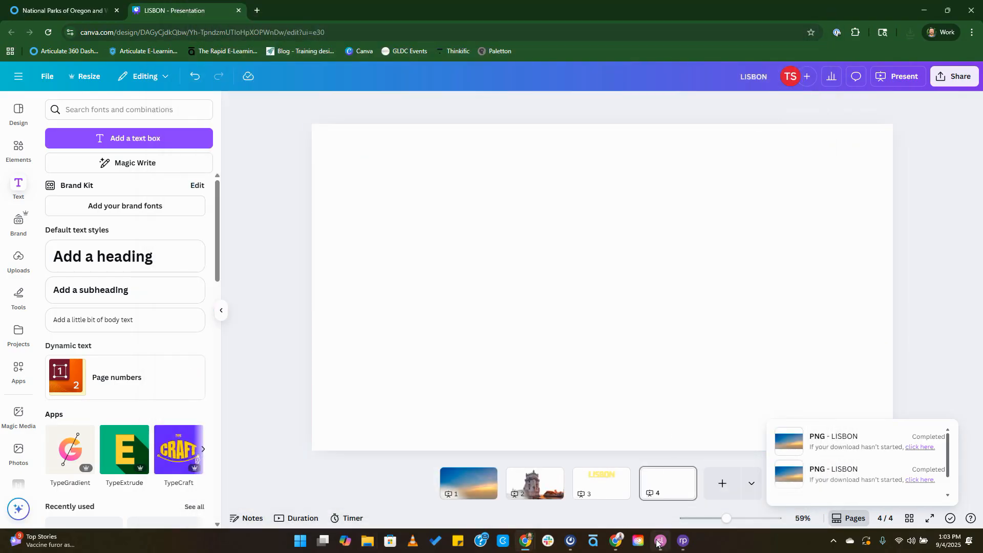
Switch to Articulate Storyline and insert 1.png, 2.png, 3.png and 4.png from the LISBON folder onto the Intro Slide.
{"action": "left_click", "coordinate": [661, 542]}
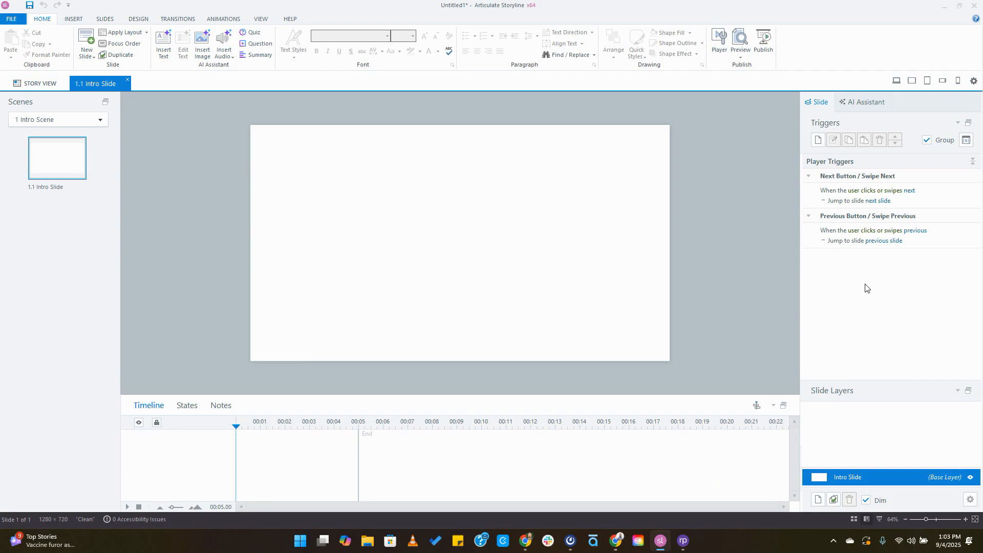
{"action": "left_click", "coordinate": [72, 20]}
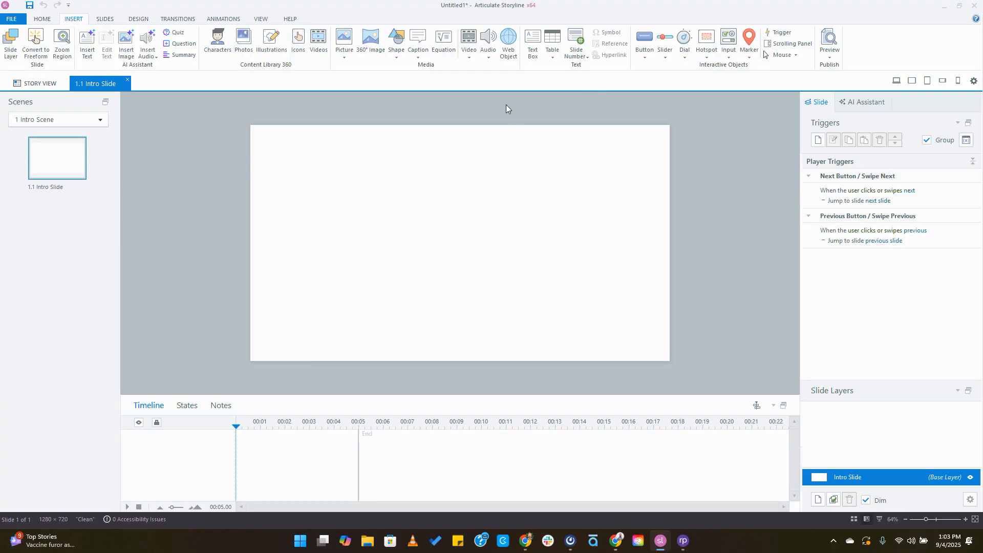
{"action": "left_click", "coordinate": [346, 54]}
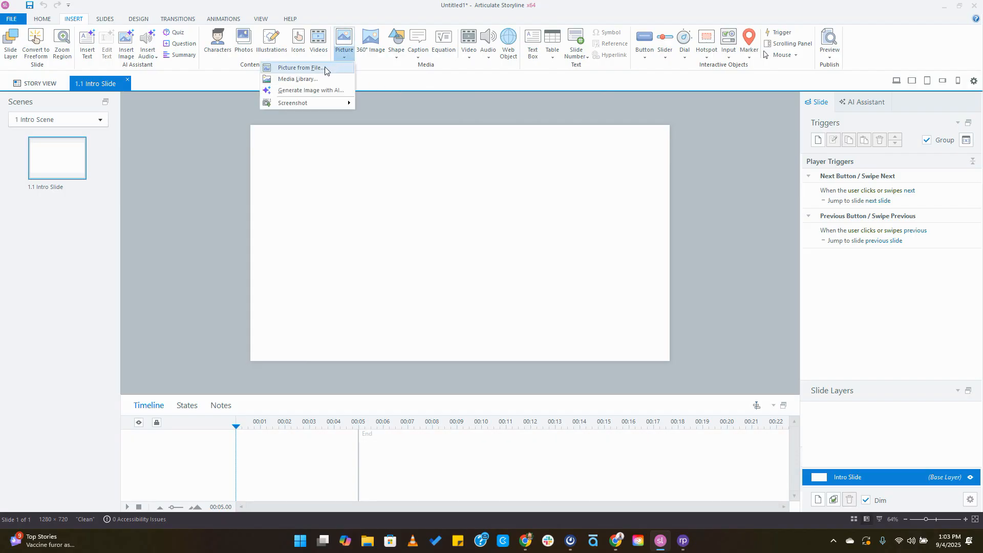
{"action": "left_click", "coordinate": [325, 69]}
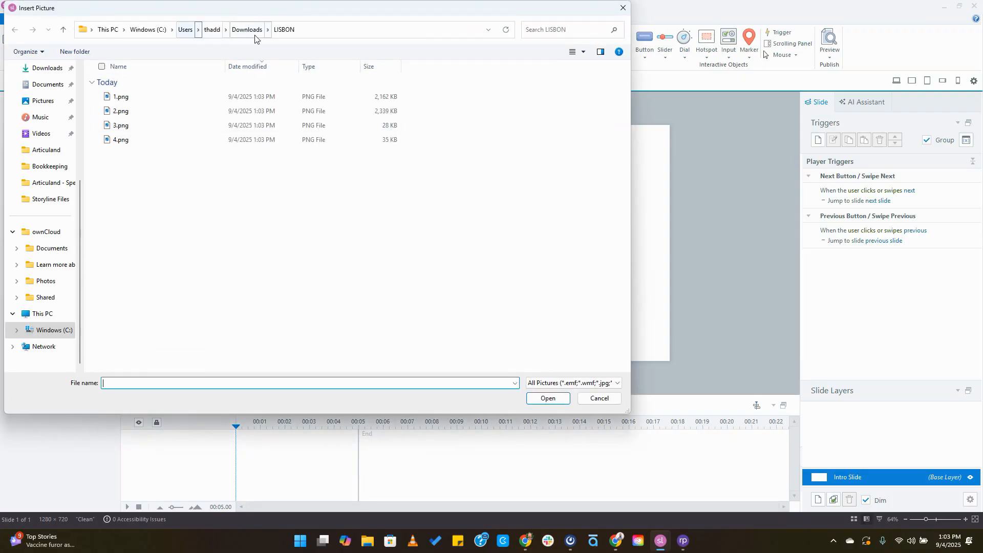
{"action": "left_click", "coordinate": [99, 96]}
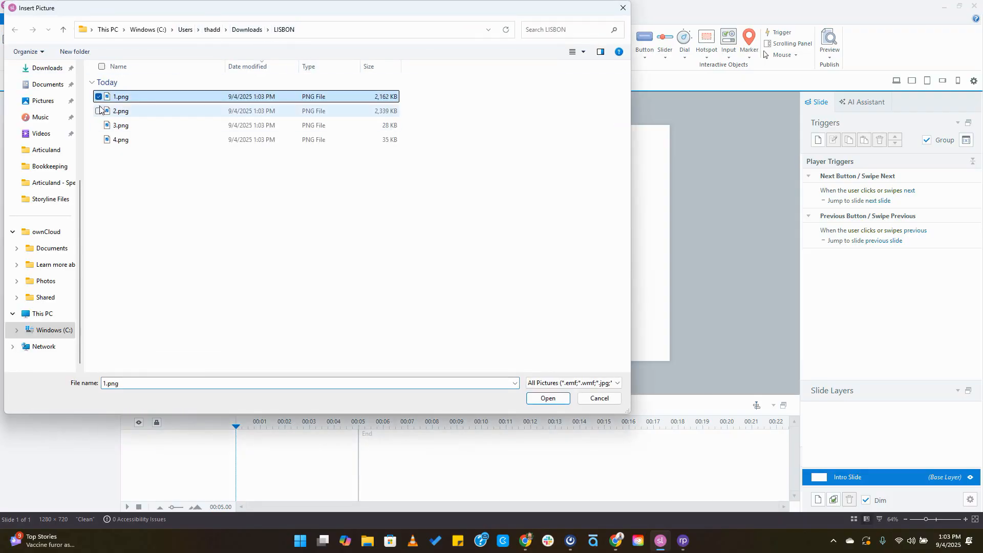
{"action": "left_click", "coordinate": [99, 110]}
{"action": "left_click", "coordinate": [98, 125]}
{"action": "left_click", "coordinate": [99, 140]}
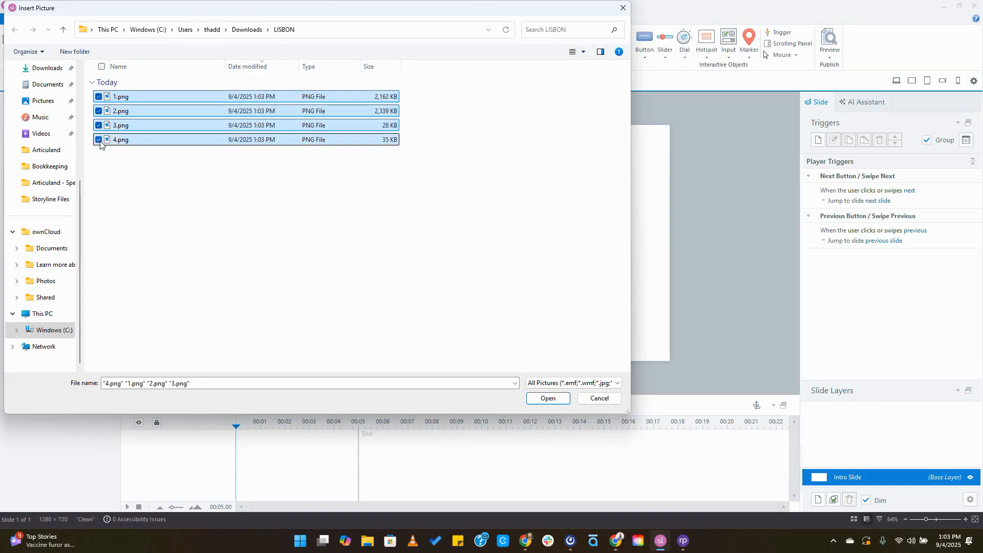
{"action": "left_click", "coordinate": [548, 398]}
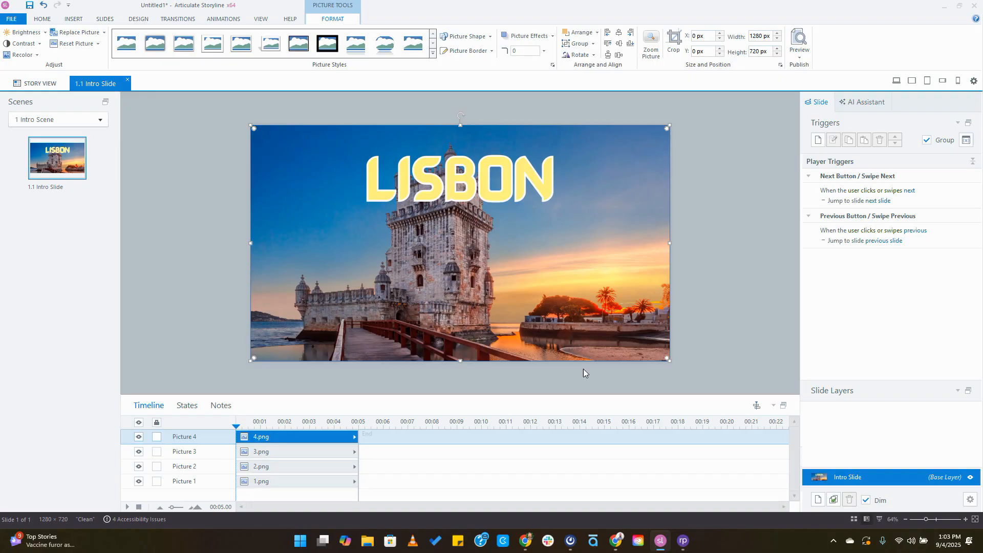
{"action": "left_click", "coordinate": [769, 343]}
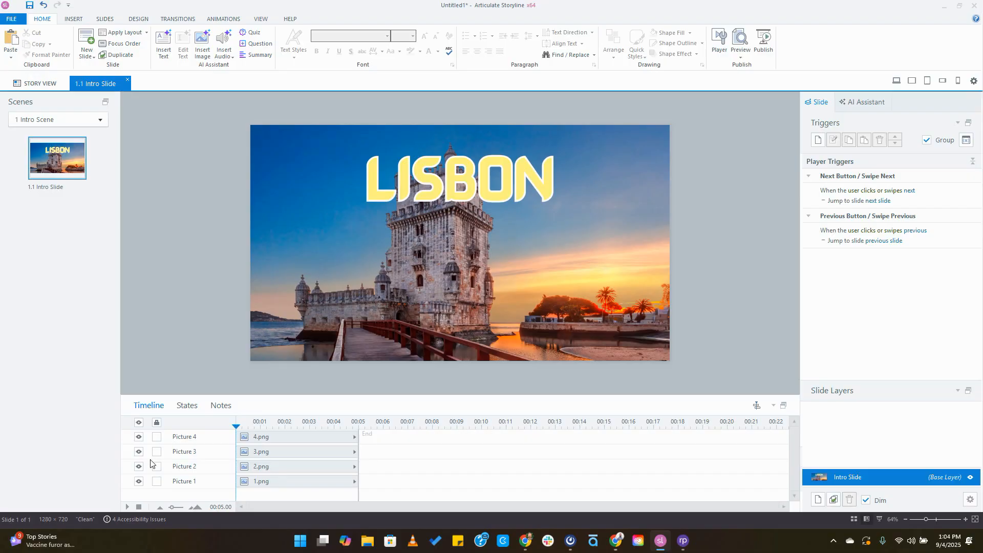
Hide all the pictures on the slide and reveal them one by one from Picture 1 to Picture 4 to examine the layering.
{"action": "left_click", "coordinate": [138, 423]}
{"action": "left_click", "coordinate": [138, 423]}
{"action": "left_click", "coordinate": [138, 423]}
{"action": "left_click", "coordinate": [138, 481]}
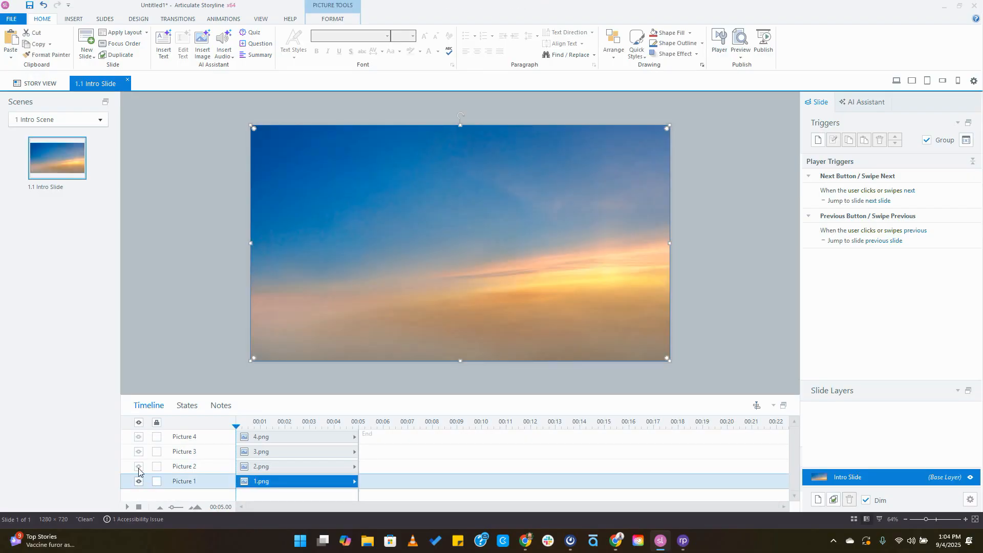
{"action": "left_click", "coordinate": [138, 466]}
{"action": "left_click", "coordinate": [138, 452]}
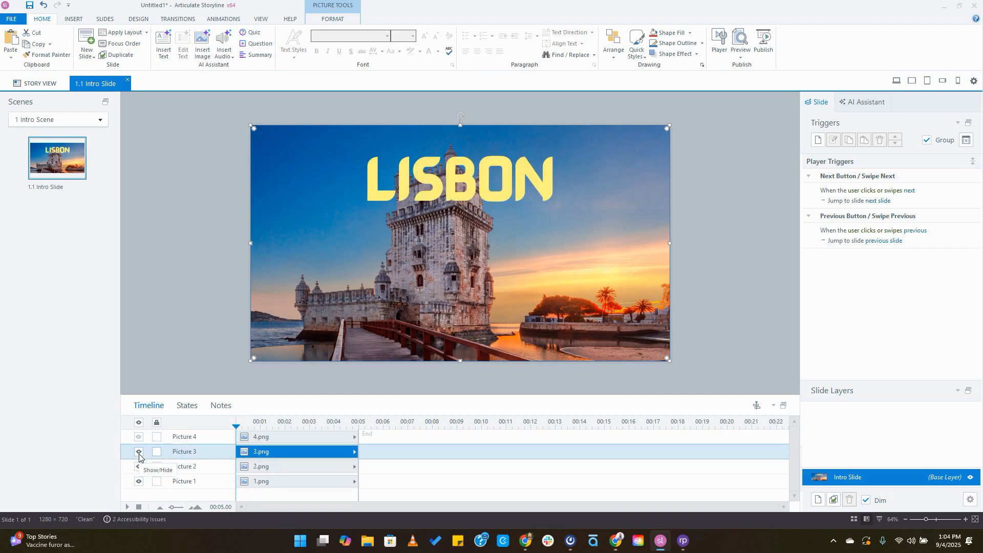
{"action": "left_click", "coordinate": [138, 437]}
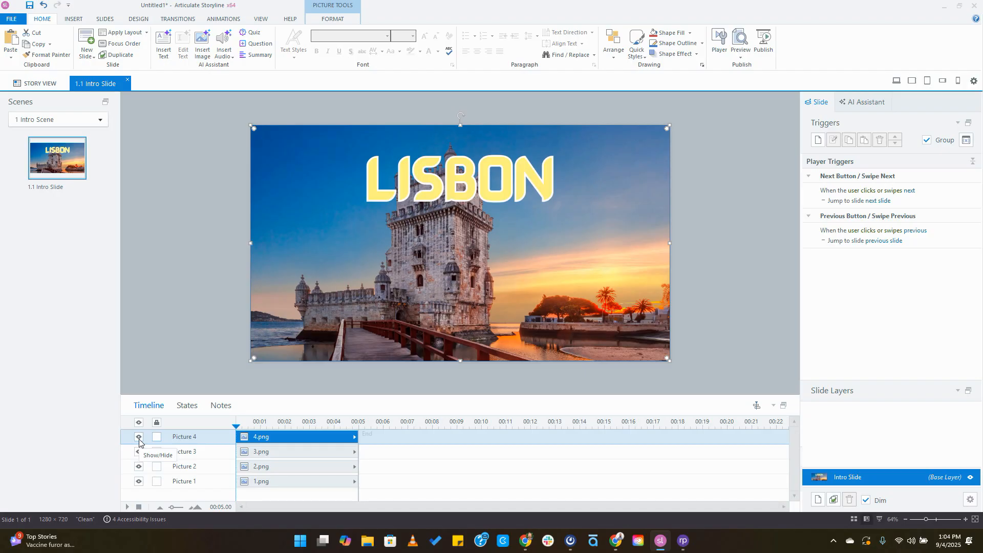
{"action": "left_click", "coordinate": [293, 452]}
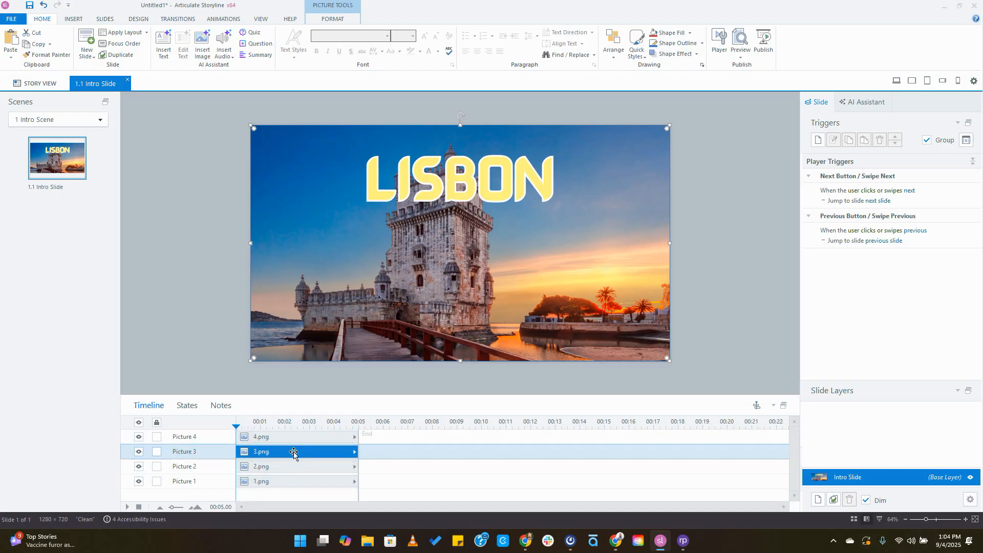
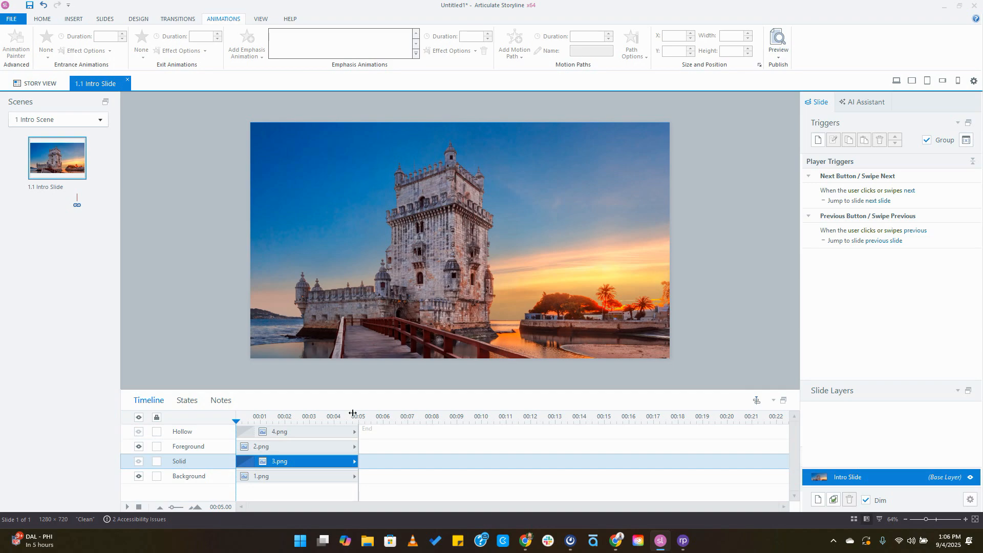
Hide the Foreground picture and enlarge the Background picture to about 1381 × 777 px, flush with the slide's left edge and vertically centered.
{"action": "left_click", "coordinate": [140, 446]}
{"action": "left_click", "coordinate": [510, 256]}
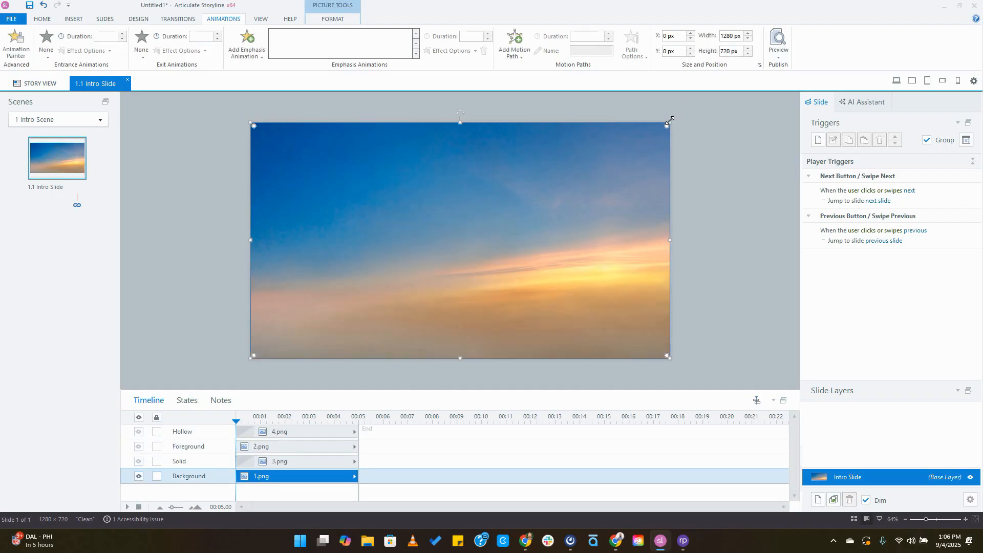
{"action": "left_click_drag", "start_coordinate": [670, 121], "coordinate": [705, 104]}
{"action": "left_click_drag", "start_coordinate": [509, 231], "coordinate": [510, 245]}
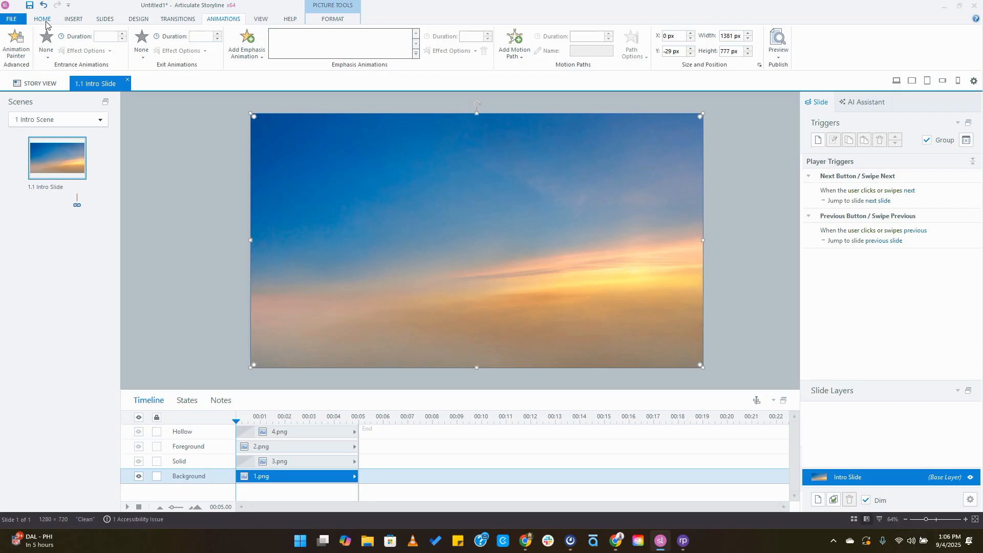
Check the width and height in the project's slide size settings.
{"action": "left_click", "coordinate": [137, 20]}
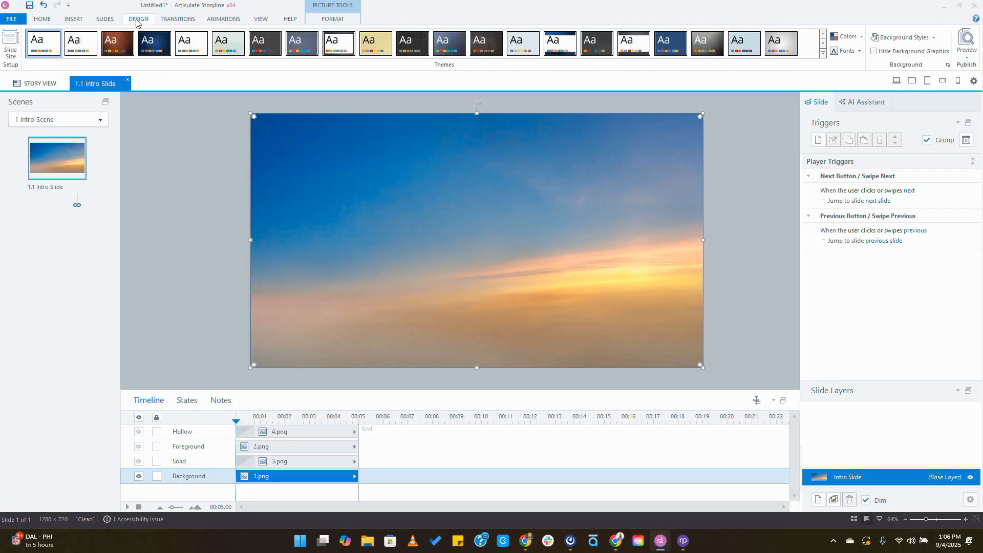
{"action": "left_click", "coordinate": [11, 46]}
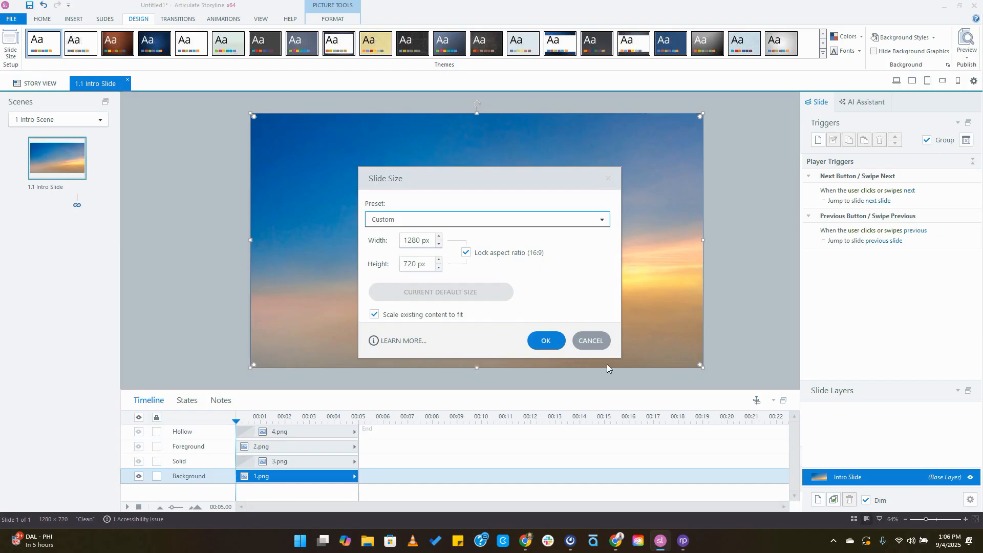
{"action": "left_click", "coordinate": [544, 341]}
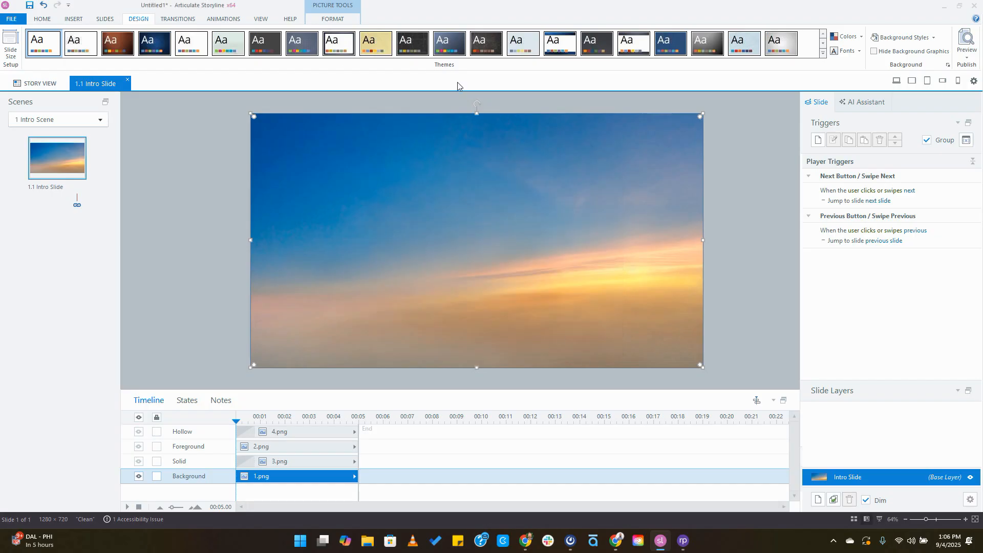
Set the Background picture's width to 1380 px and keep it flush with the slide's left edge at Y -29 px.
{"action": "left_click", "coordinate": [331, 20]}
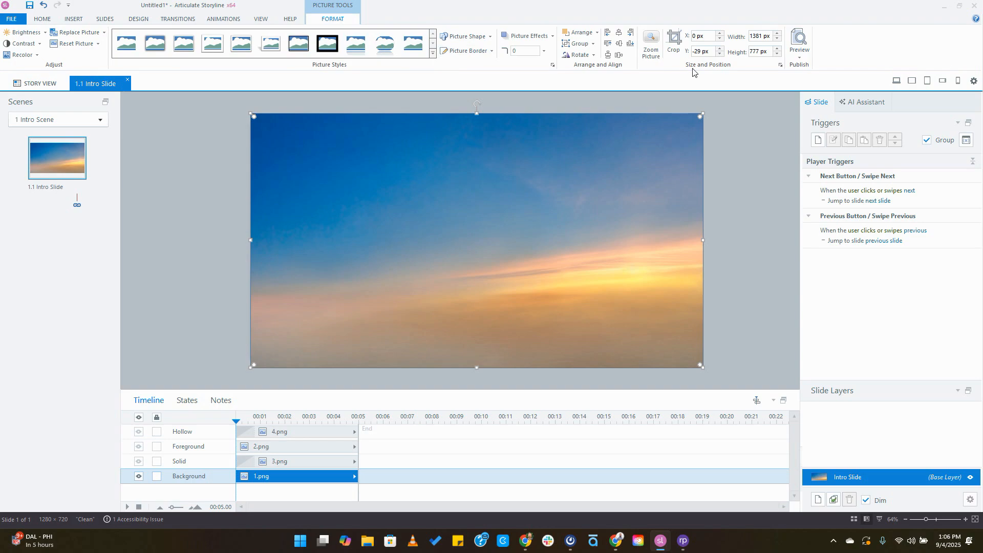
{"action": "left_click", "coordinate": [778, 40]}
{"action": "mouse_move", "coordinate": [476, 244]}
{"action": "left_mouse_down"}
{"action": "mouse_move", "coordinate": [492, 244]}
{"action": "mouse_move", "coordinate": [482, 244]}
{"action": "left_mouse_up"}
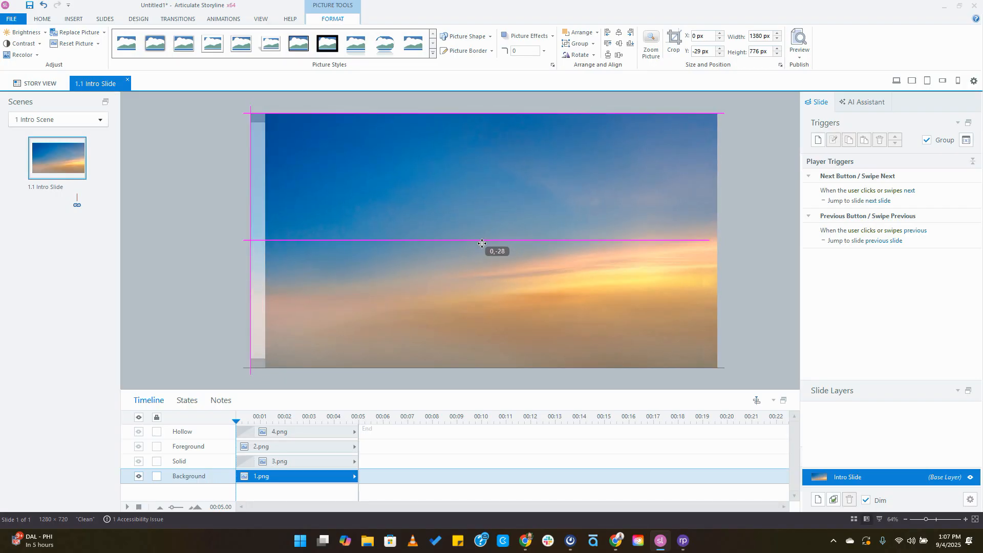
{"action": "mouse_move", "coordinate": [482, 244]}
{"action": "left_mouse_down"}
{"action": "mouse_move", "coordinate": [517, 242]}
{"action": "mouse_move", "coordinate": [466, 237]}
{"action": "left_mouse_up"}
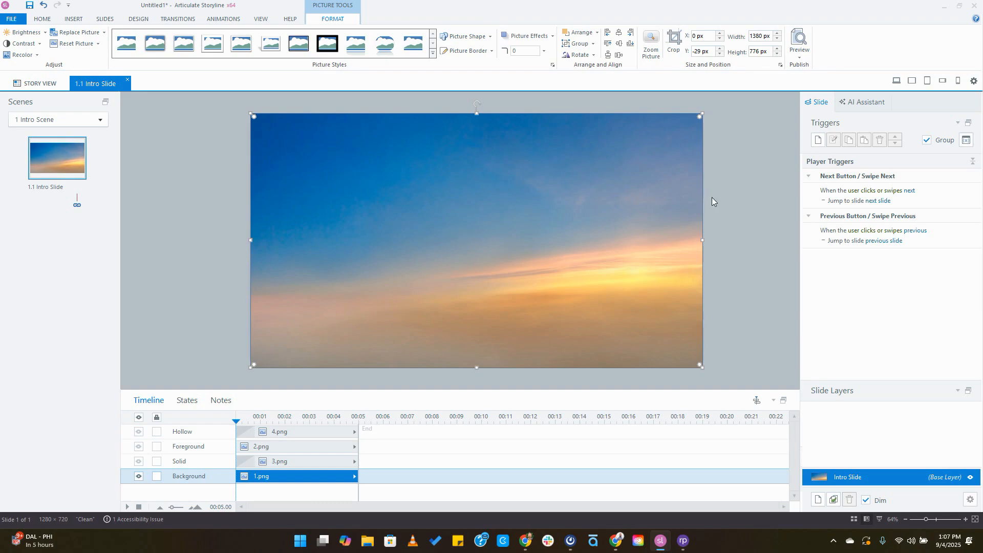
Show the Foreground picture, set its width to 1380 px and move it up to Y -29 px to align with the Background picture.
{"action": "left_click", "coordinate": [138, 448]}
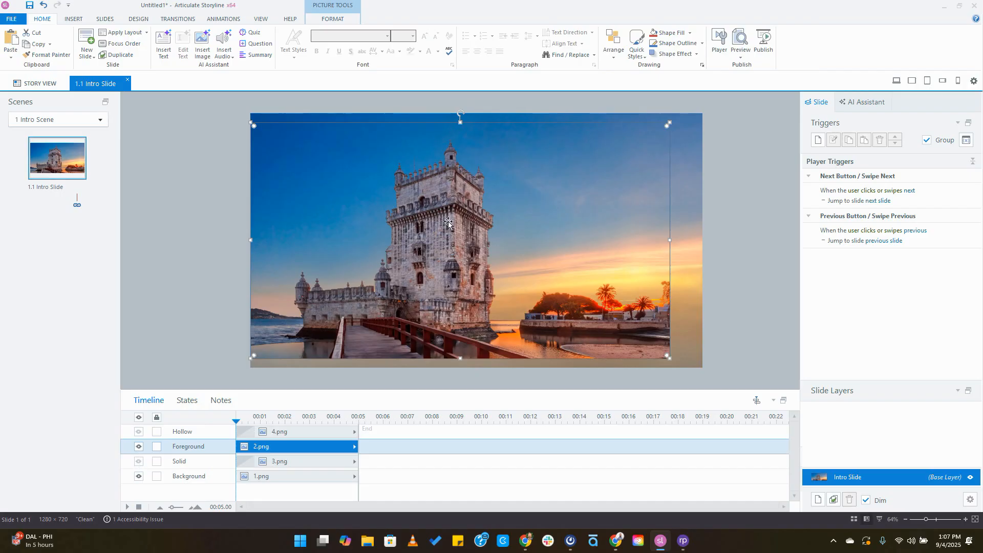
{"action": "left_click", "coordinate": [330, 23]}
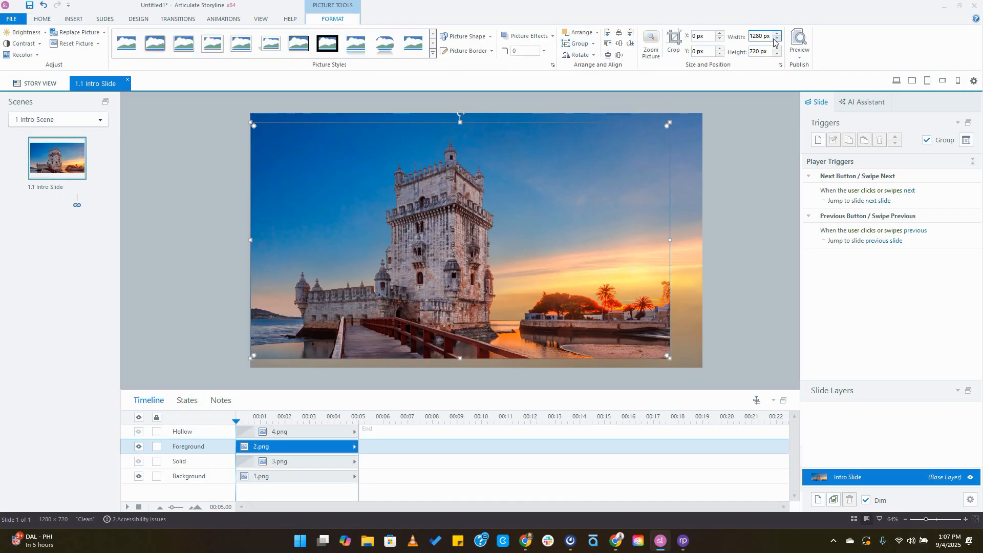
{"action": "left_click", "coordinate": [757, 36]}
{"action": "key", "text": "BackSpace"}
{"action": "type", "text": "380"}
{"action": "key", "text": "Return"}
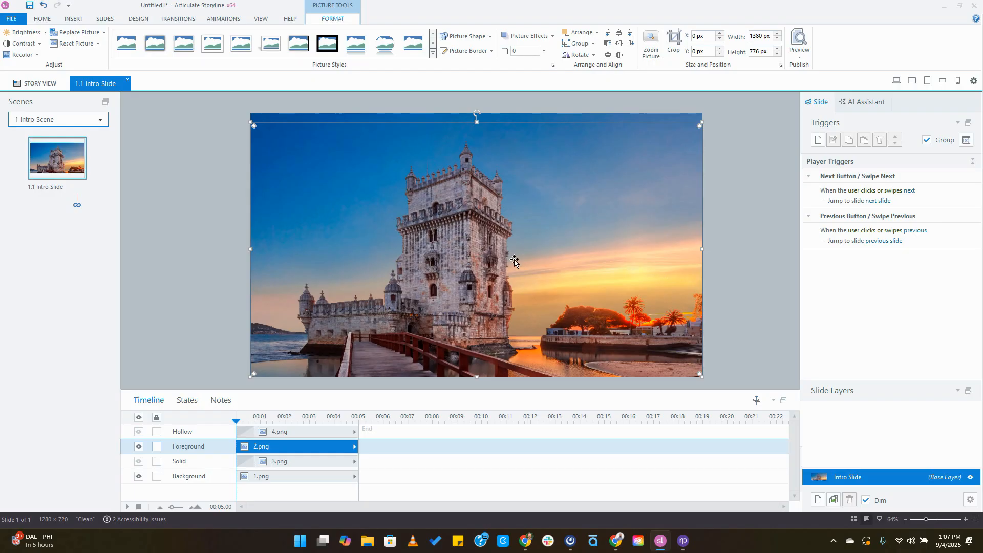
{"action": "left_click_drag", "start_coordinate": [473, 258], "coordinate": [474, 246]}
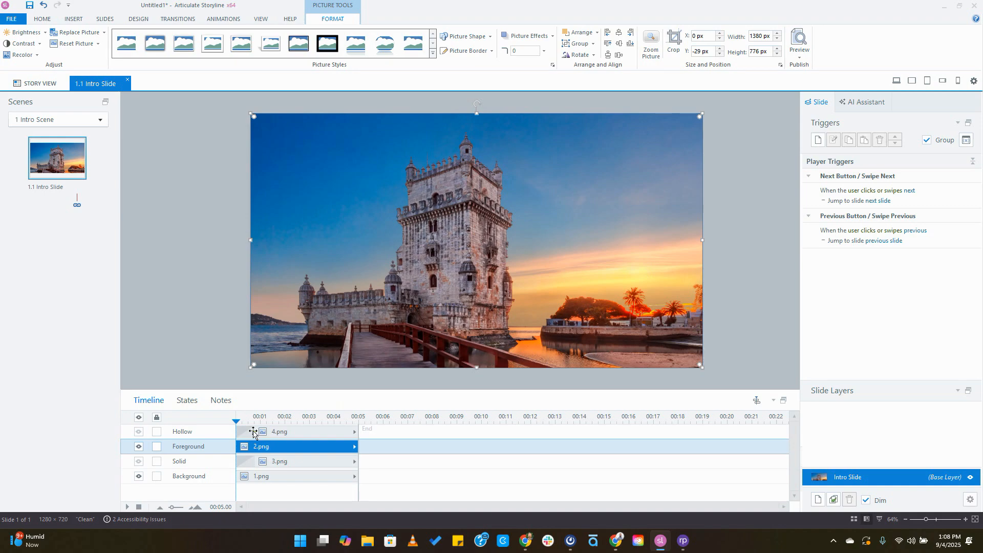
Add a straight line motion path to the Background picture, running horizontally to the left with a length of 90 px.
{"action": "left_click", "coordinate": [288, 477]}
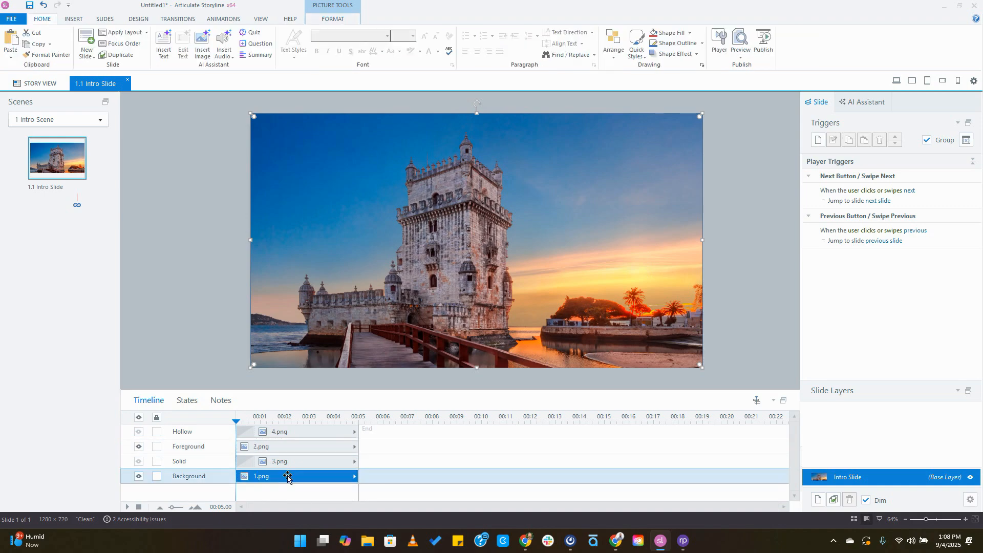
{"action": "left_click", "coordinate": [231, 19]}
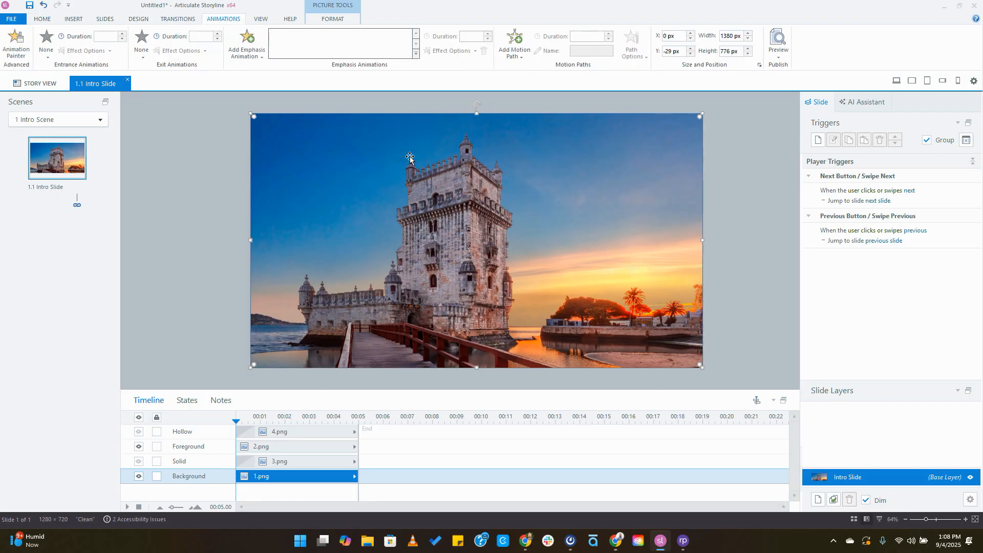
{"action": "left_click", "coordinate": [515, 45]}
{"action": "left_click", "coordinate": [416, 84]}
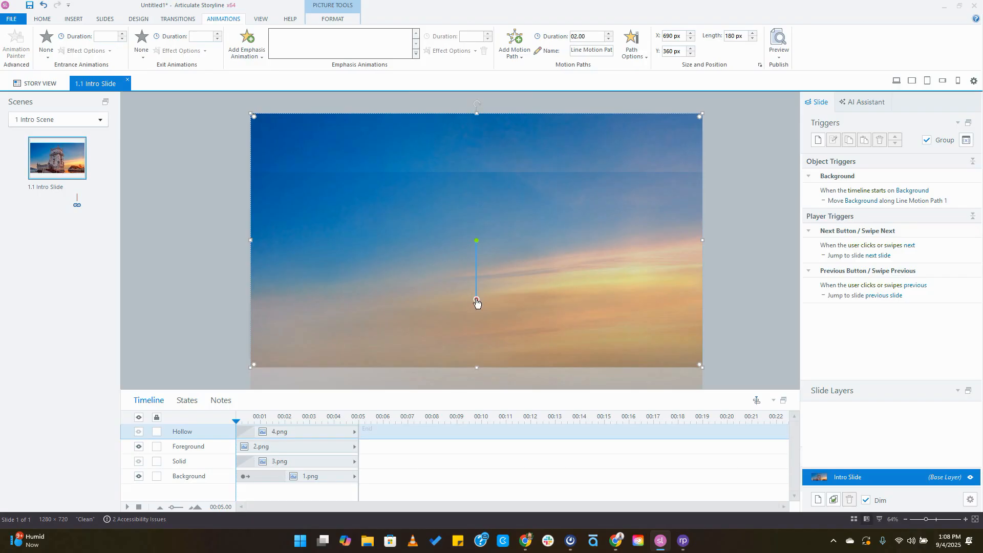
{"action": "left_click_drag", "start_coordinate": [476, 302], "coordinate": [455, 245]}
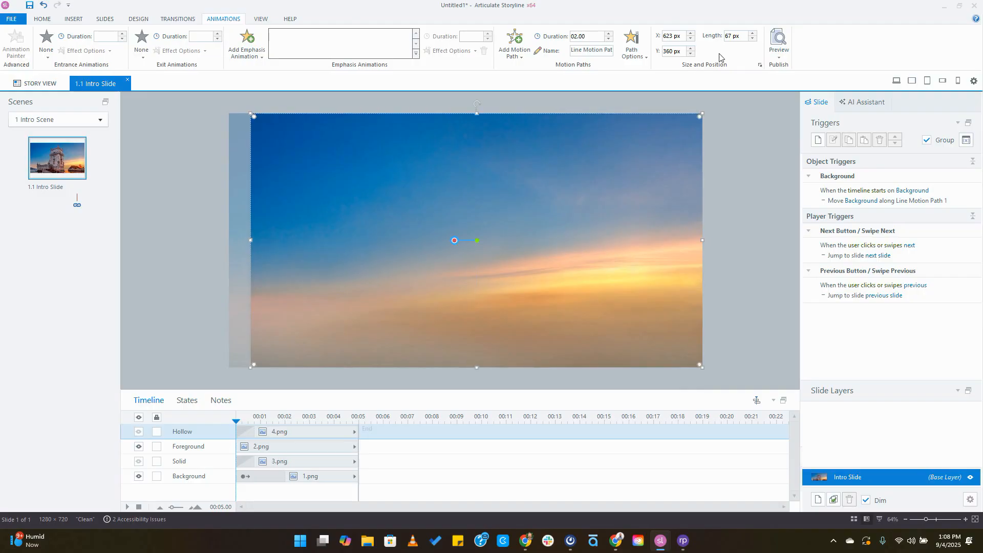
{"action": "left_click", "coordinate": [737, 36]}
{"action": "type", "text": "90"}
{"action": "key", "text": "Return"}
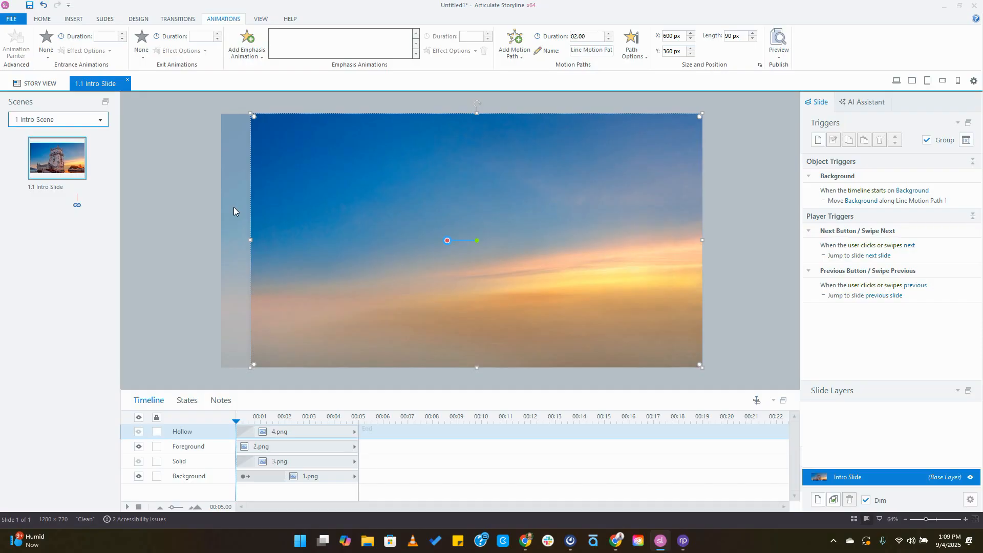
Set the Background motion path's duration to 30 seconds and extend the slide's timeline to 33 seconds.
{"action": "left_click", "coordinate": [589, 37]}
{"action": "type", "text": "2"}
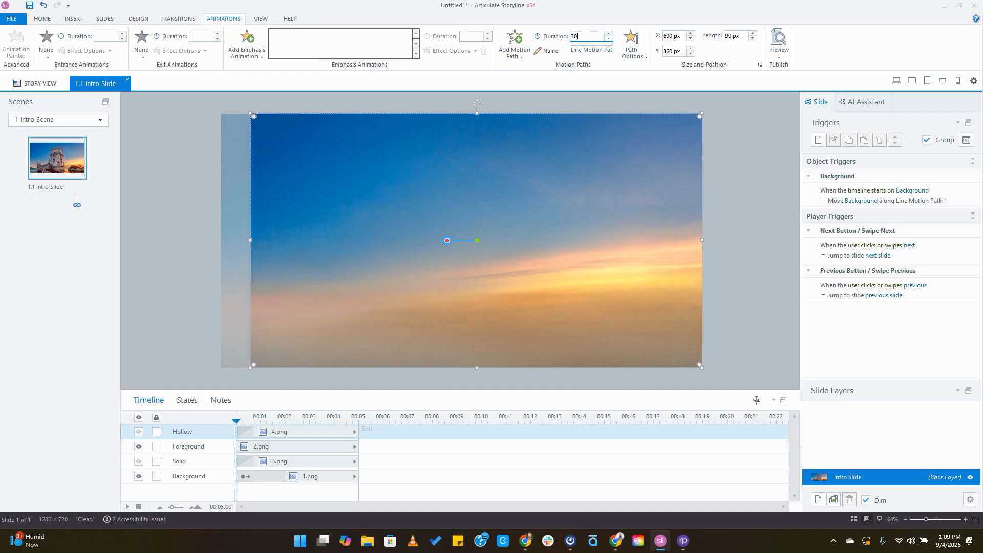
{"action": "key", "text": "Return"}
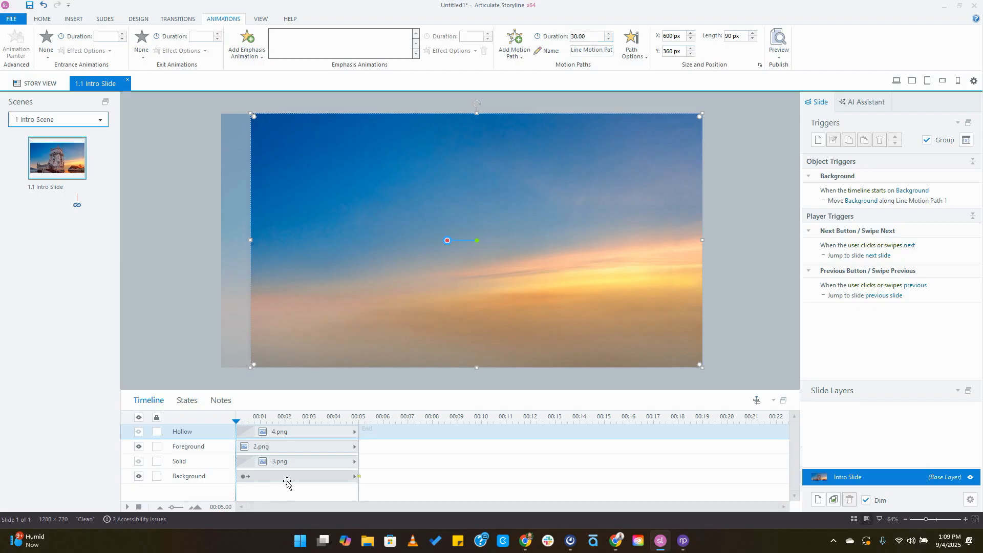
{"action": "left_click_drag", "start_coordinate": [359, 494], "coordinate": [764, 495]}
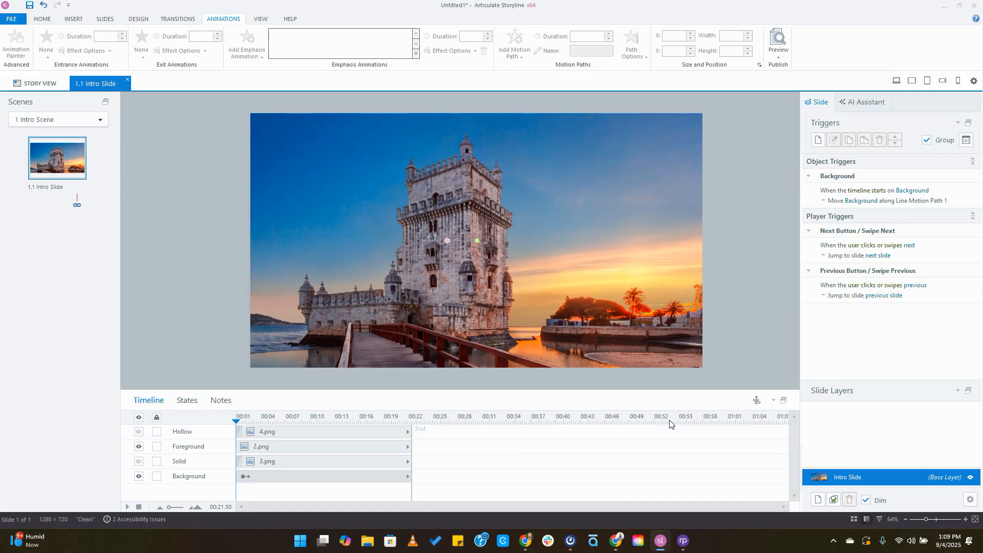
{"action": "left_click_drag", "start_coordinate": [415, 494], "coordinate": [506, 488]}
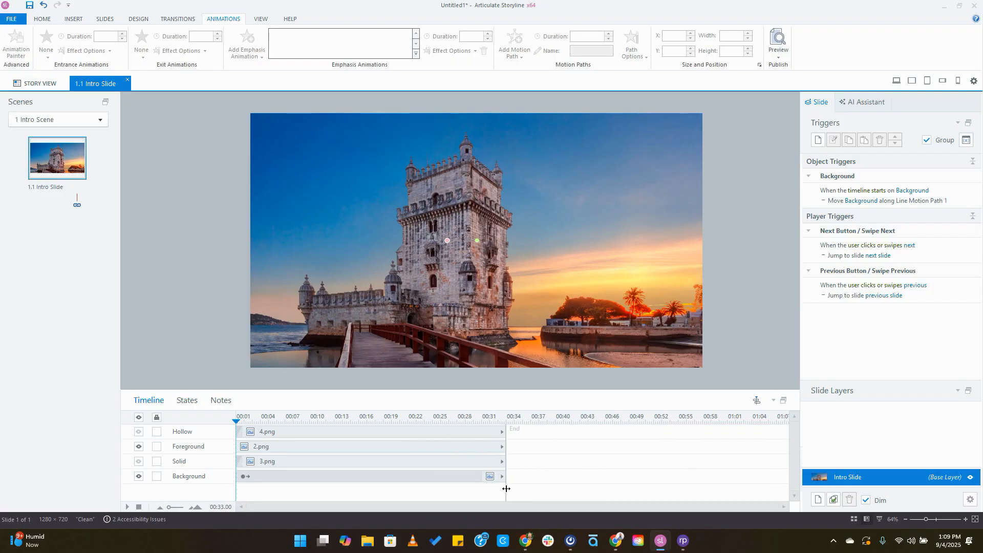
Add a 90 px leftward line motion path to the Foreground picture, ending at 600, 360, with a duration of 30 seconds.
{"action": "left_click", "coordinate": [277, 447]}
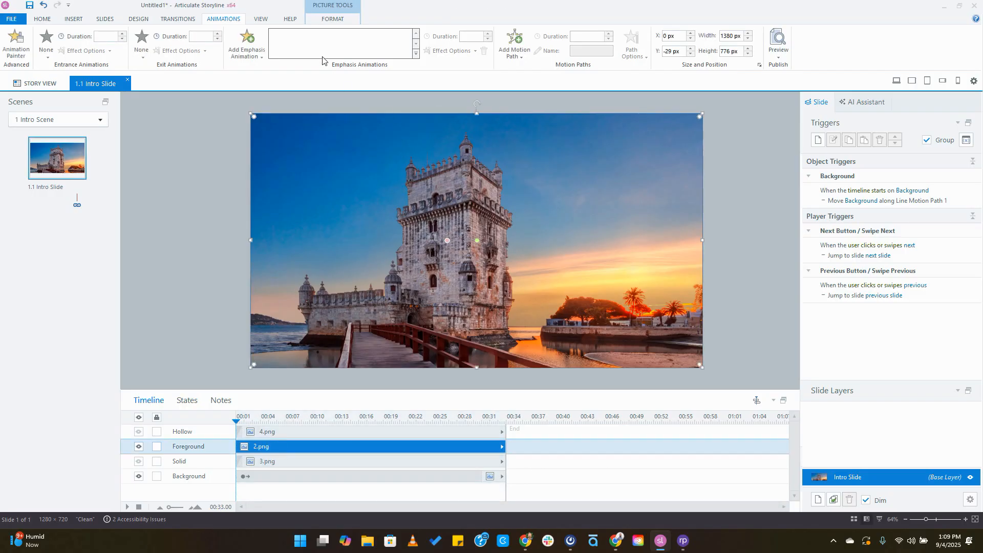
{"action": "left_click", "coordinate": [516, 55]}
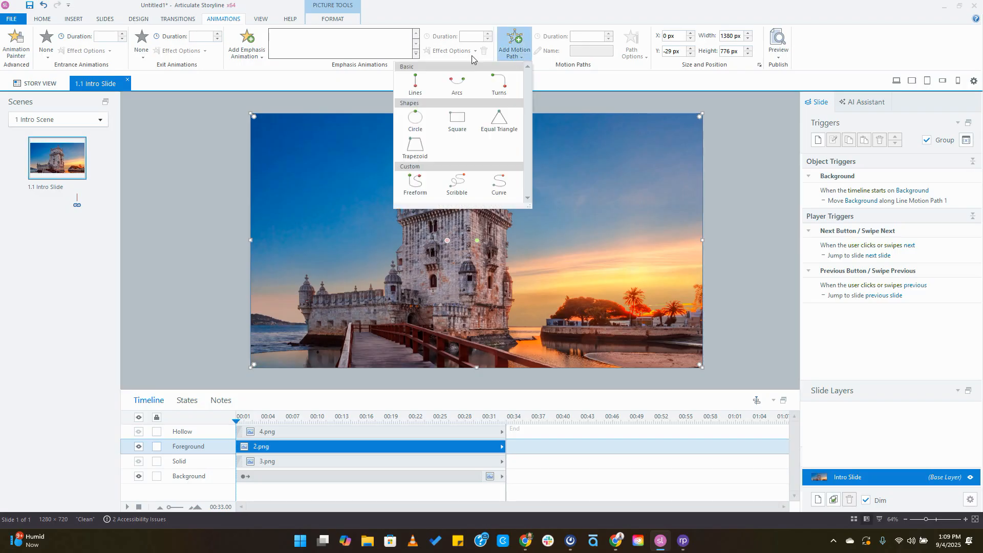
{"action": "left_click", "coordinate": [415, 84]}
{"action": "left_click", "coordinate": [478, 295]}
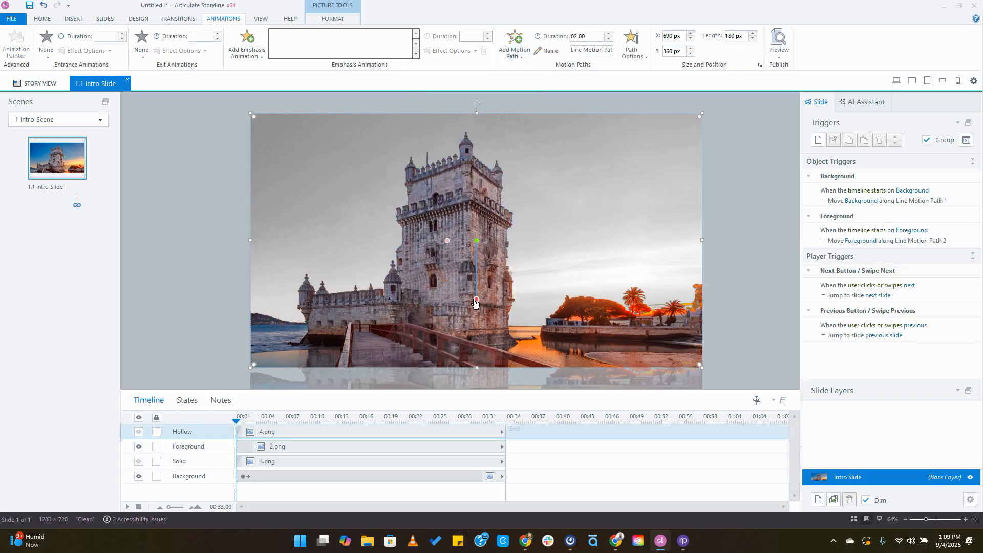
{"action": "left_click_drag", "start_coordinate": [468, 292], "coordinate": [448, 247]}
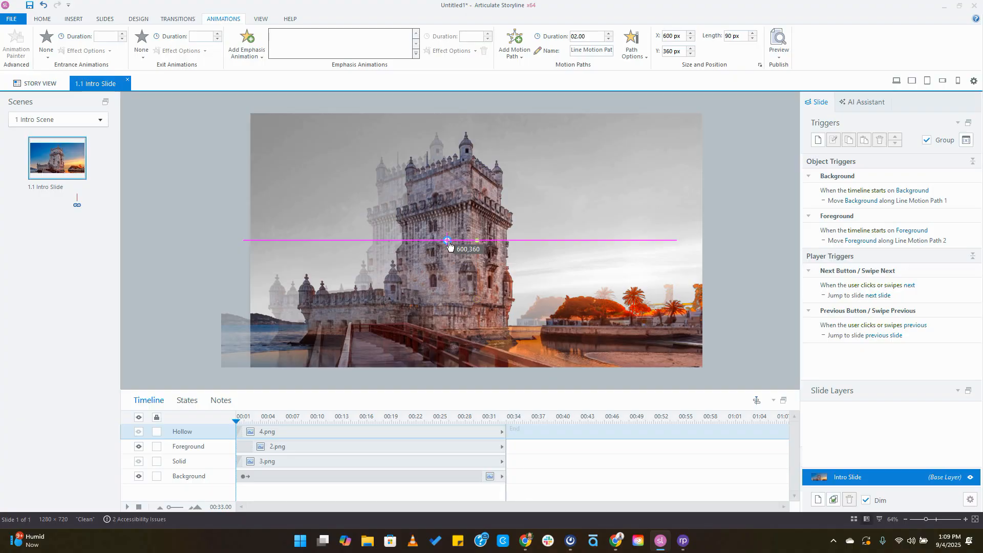
{"action": "left_click_drag", "start_coordinate": [449, 241], "coordinate": [448, 240]}
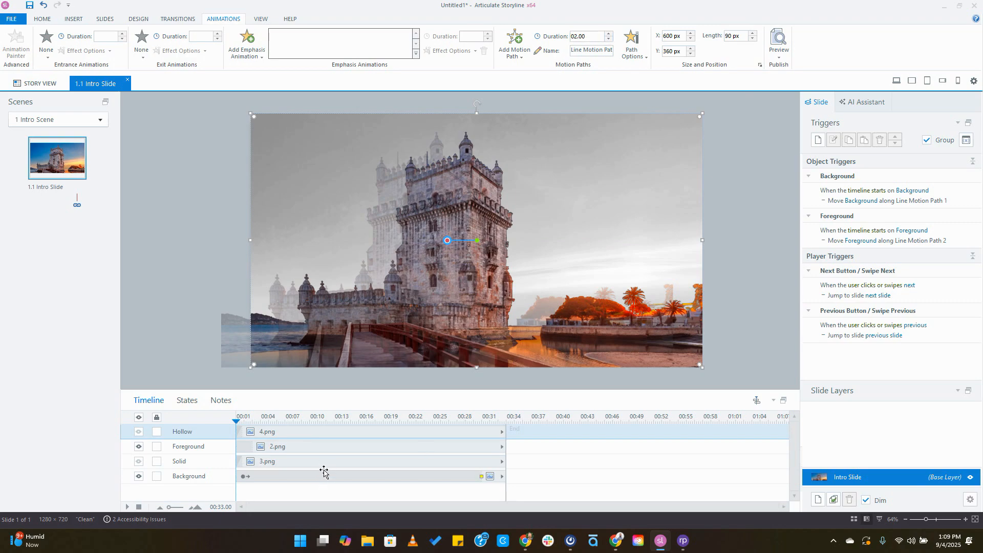
{"action": "left_click", "coordinate": [593, 36]}
{"action": "key", "text": "Return"}
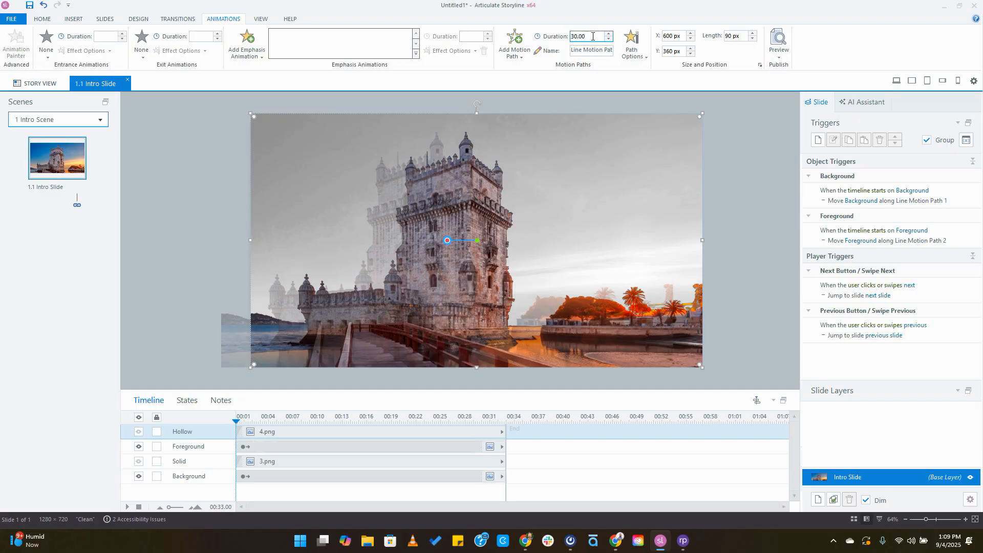
Preview the slide to check how the Background and Foreground pictures move together, and return to editing.
{"action": "left_click", "coordinate": [190, 243]}
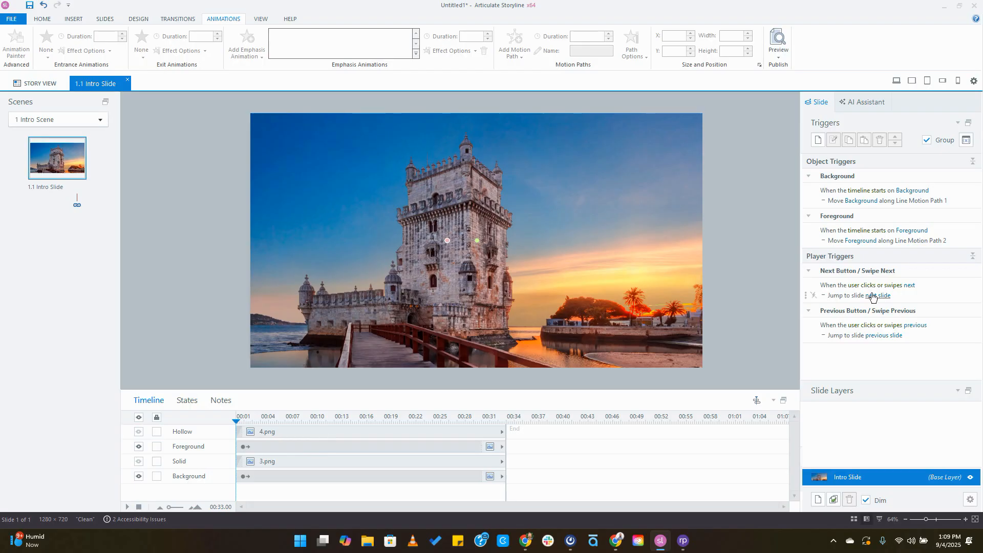
{"action": "left_click", "coordinate": [894, 80]}
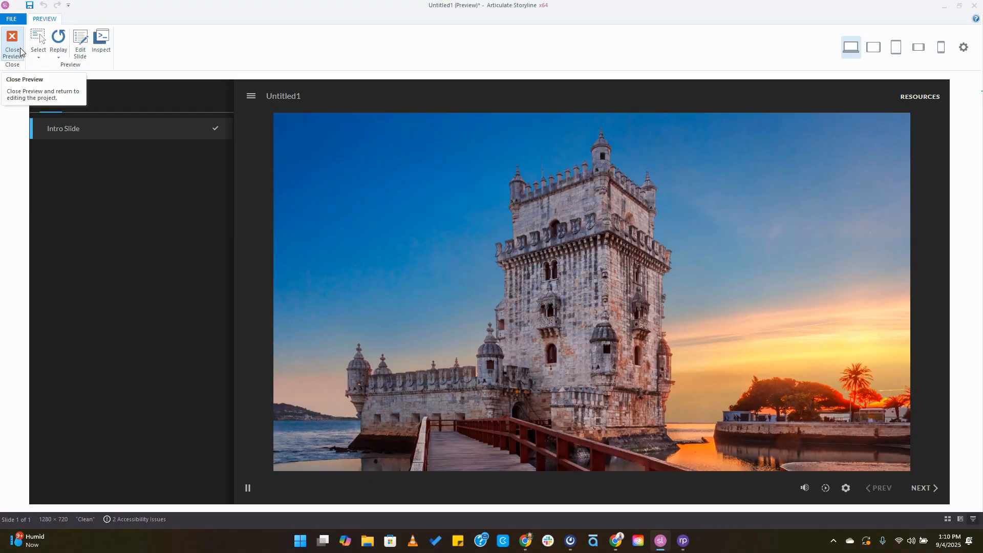
{"action": "left_click", "coordinate": [12, 46]}
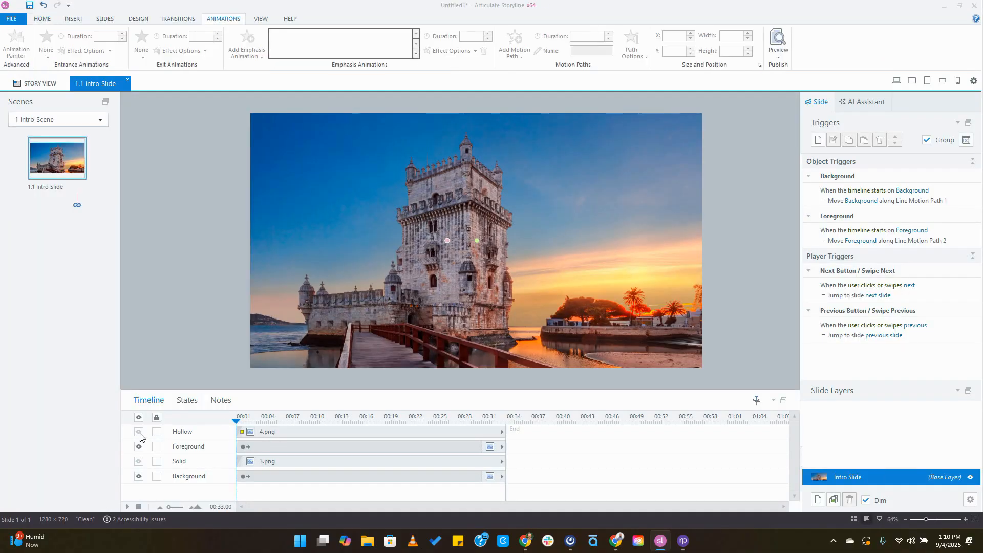
Show the Hollow and Solid title pictures and preview the slide with the title over the moving photo.
{"action": "left_click", "coordinate": [139, 462]}
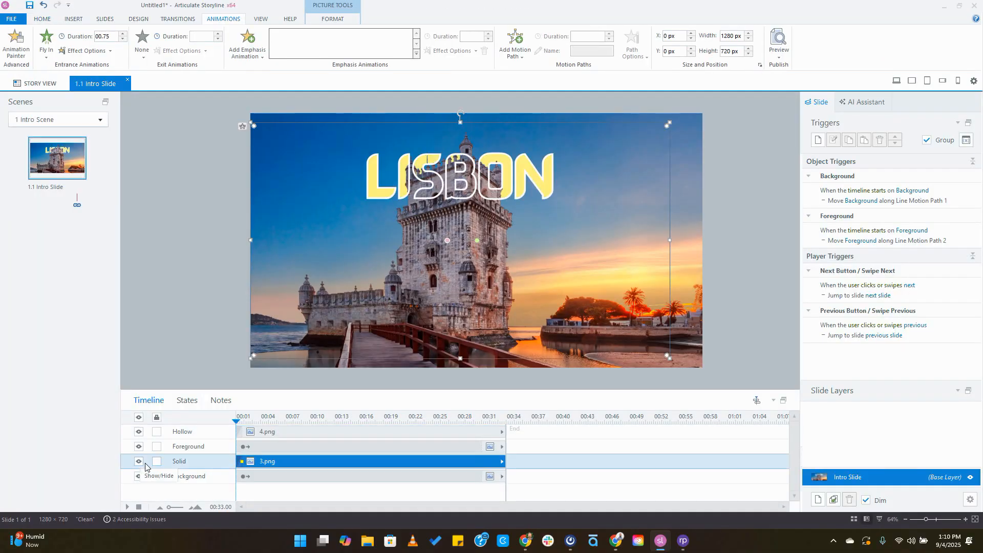
{"action": "left_click", "coordinate": [897, 80]}
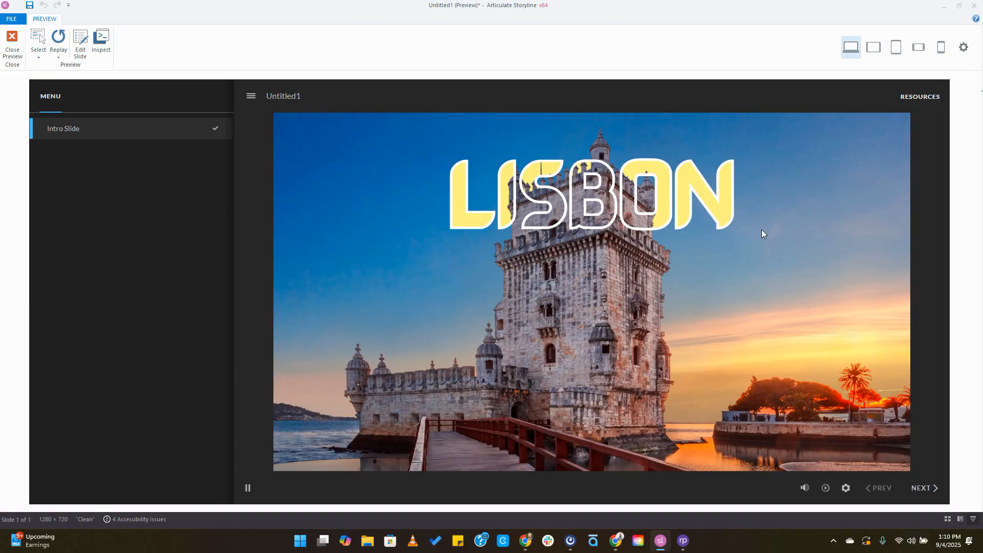
{"action": "left_click", "coordinate": [19, 39]}
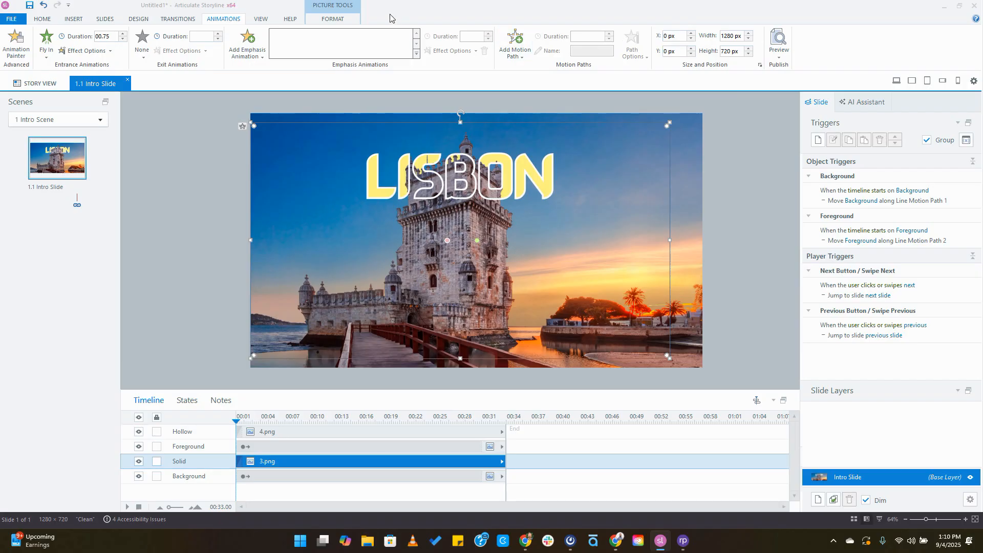
Set the motion path durations of the Background and Foreground pictures to 15 seconds and preview the slide.
{"action": "left_click", "coordinate": [357, 480]}
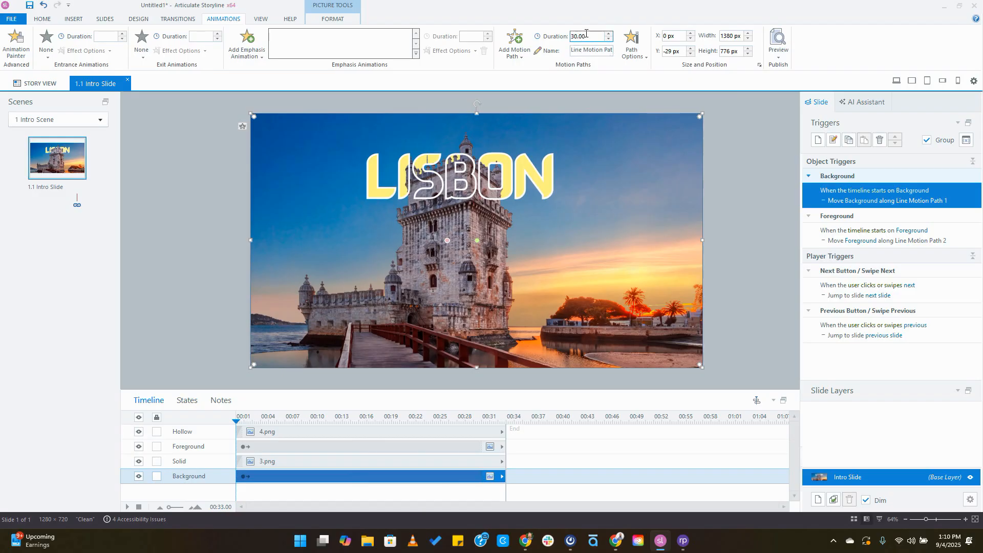
{"action": "type", "text": "15"}
{"action": "key", "text": "Return"}
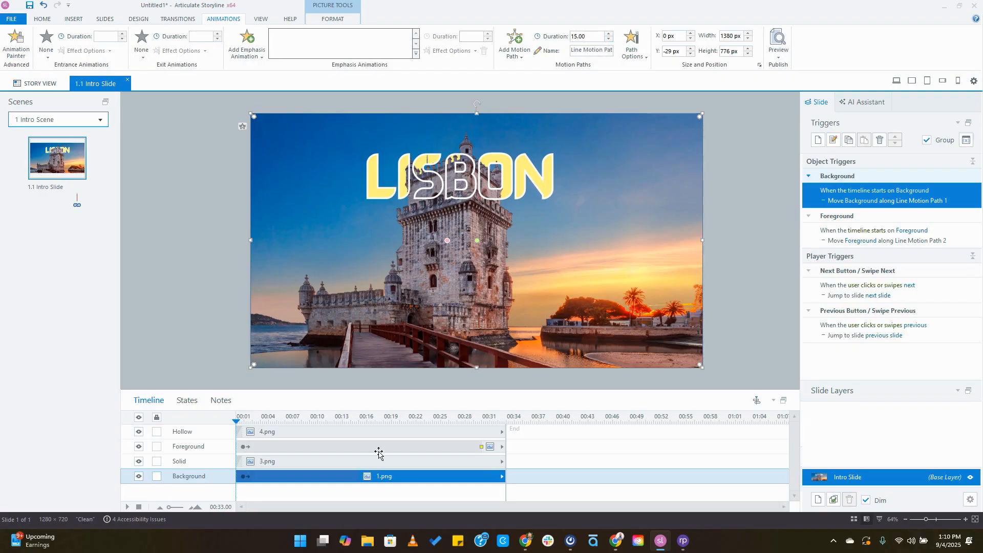
{"action": "left_click", "coordinate": [378, 451]}
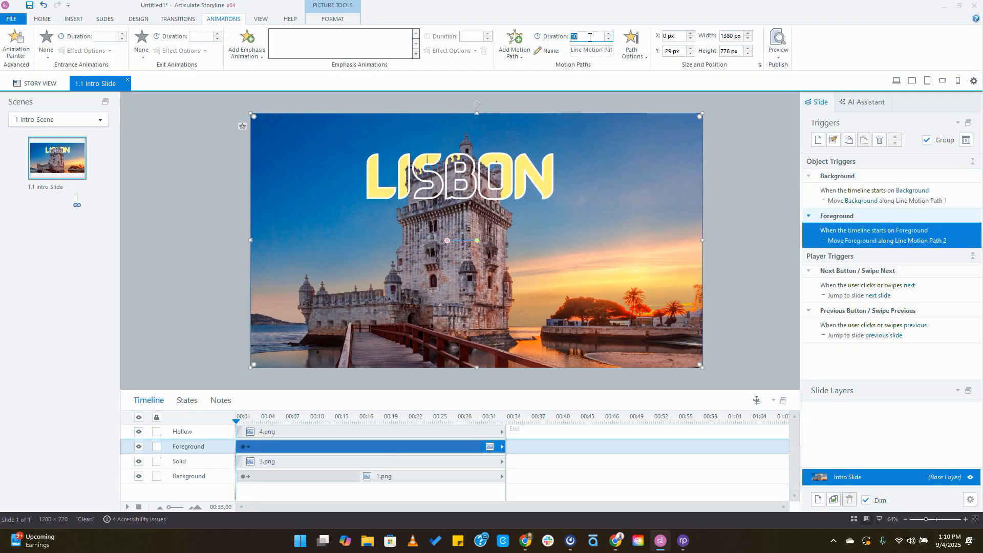
{"action": "type", "text": "15"}
{"action": "key", "text": "Return"}
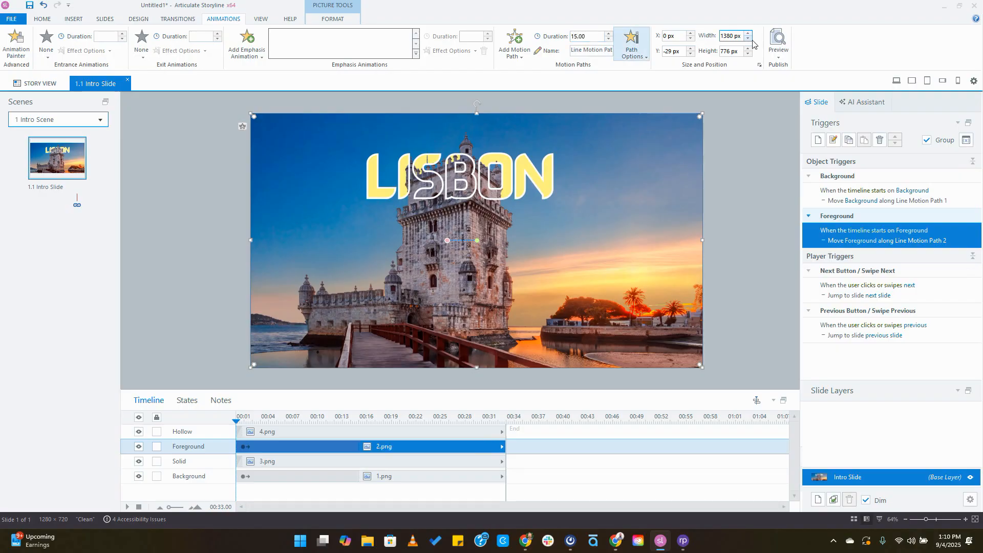
{"action": "left_click", "coordinate": [779, 42]}
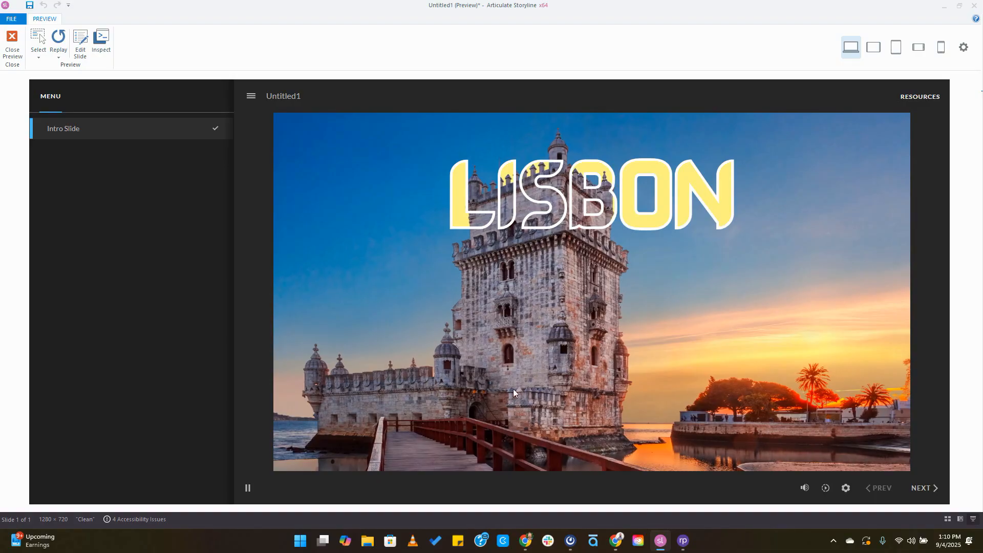
{"action": "left_click", "coordinate": [21, 52]}
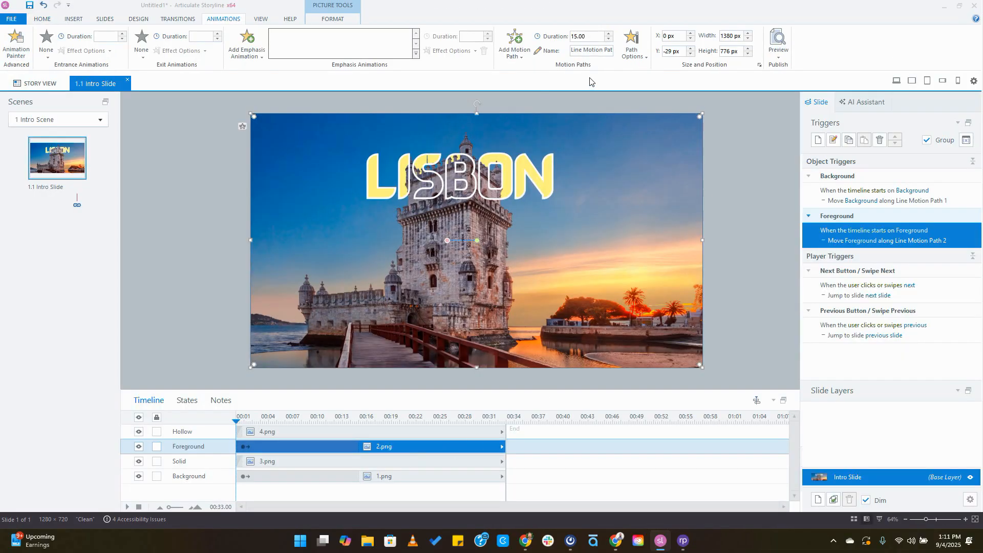
Set the easing direction of the Foreground picture's motion path to None.
{"action": "left_click", "coordinate": [626, 49]}
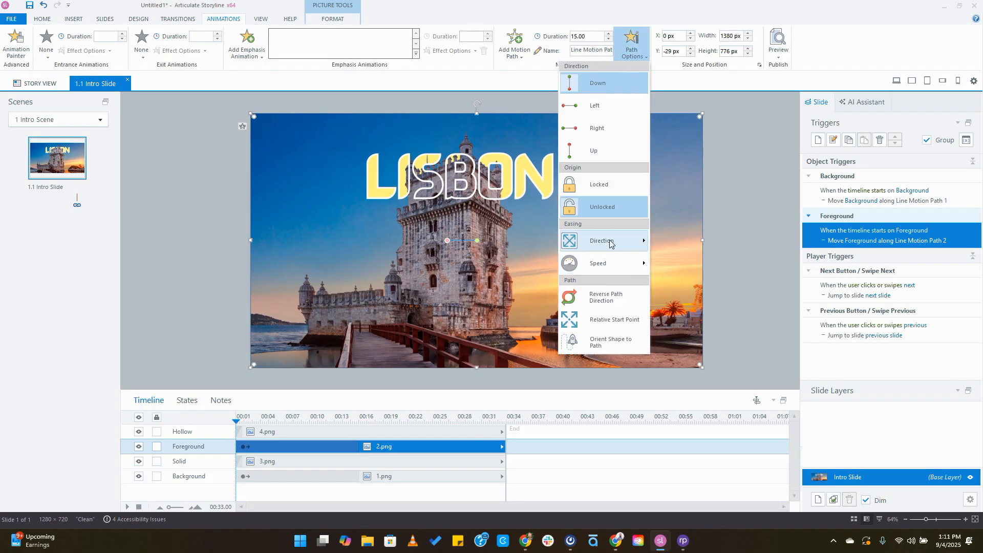
{"action": "mouse_move", "coordinate": [611, 244]}
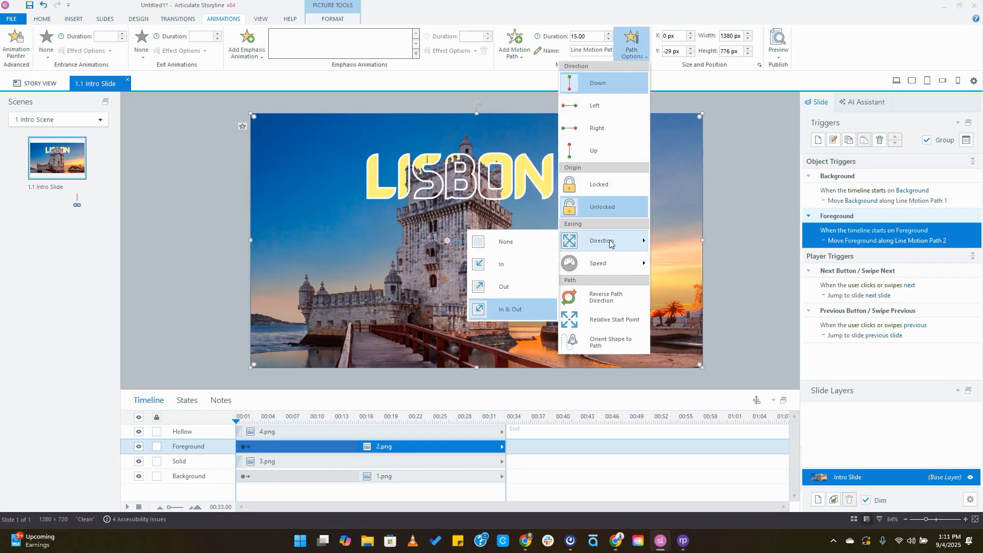
{"action": "left_click", "coordinate": [513, 239]}
{"action": "left_click", "coordinate": [512, 238]}
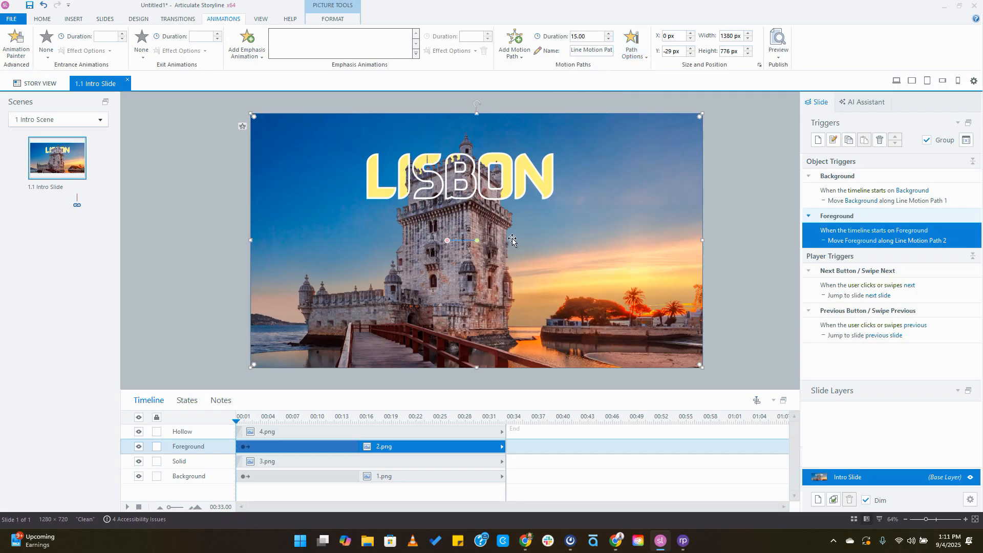